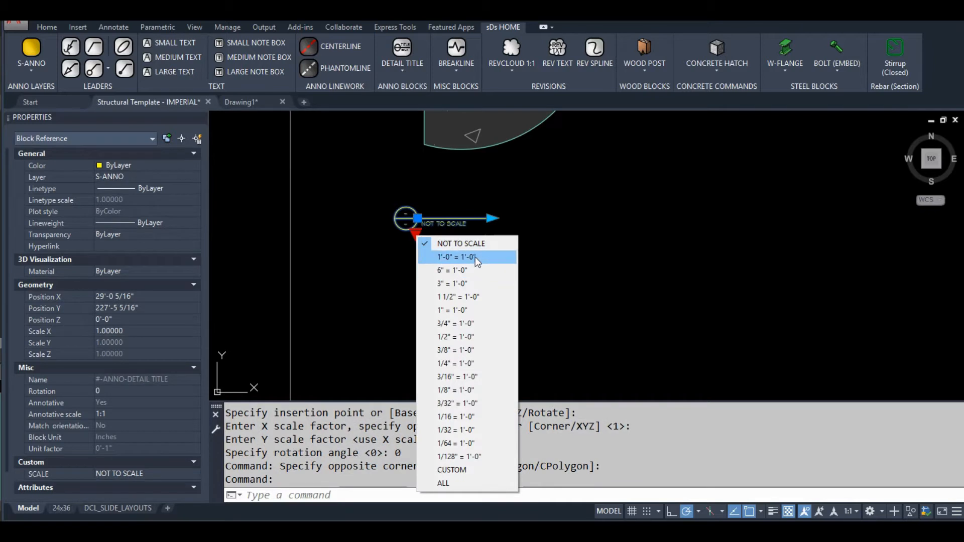
- Set the detail title block's scale label to 1'-0" = 1'-0" and lengthen its title line
left_click(476, 257)
left_click(492, 218)
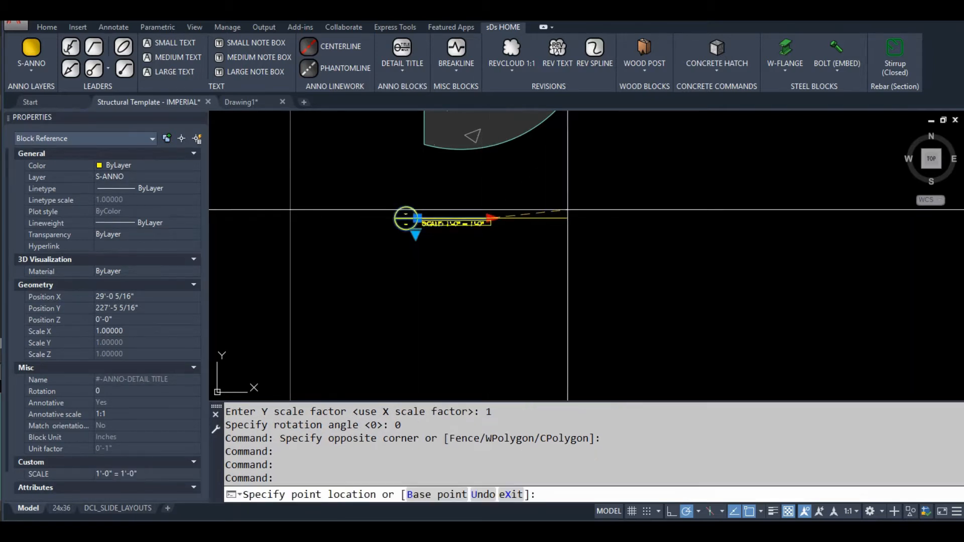
left_click(603, 215)
key("Escape")
key("Escape")
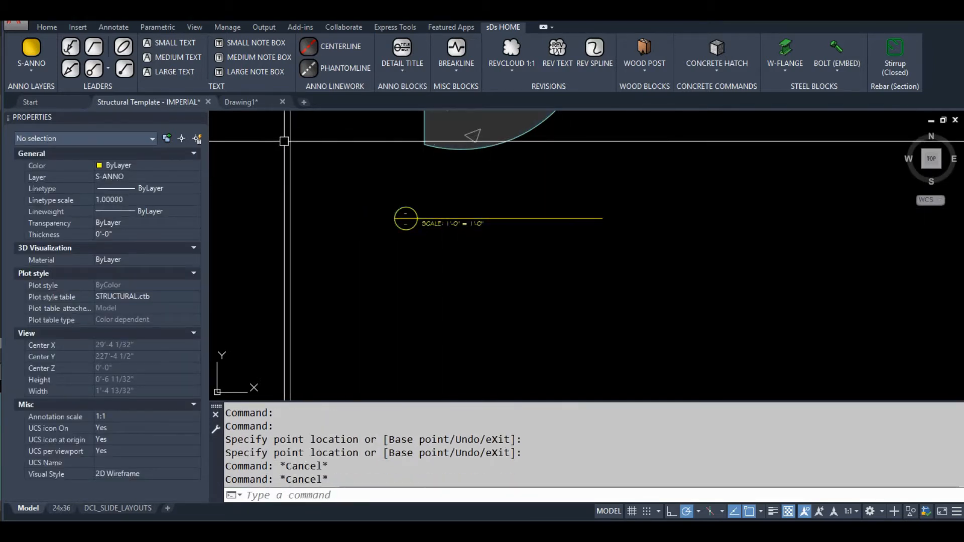
- Add large text reading "EXAMPLE ANCHOR BOLT DETAIL" above the detail title line
left_click(178, 73)
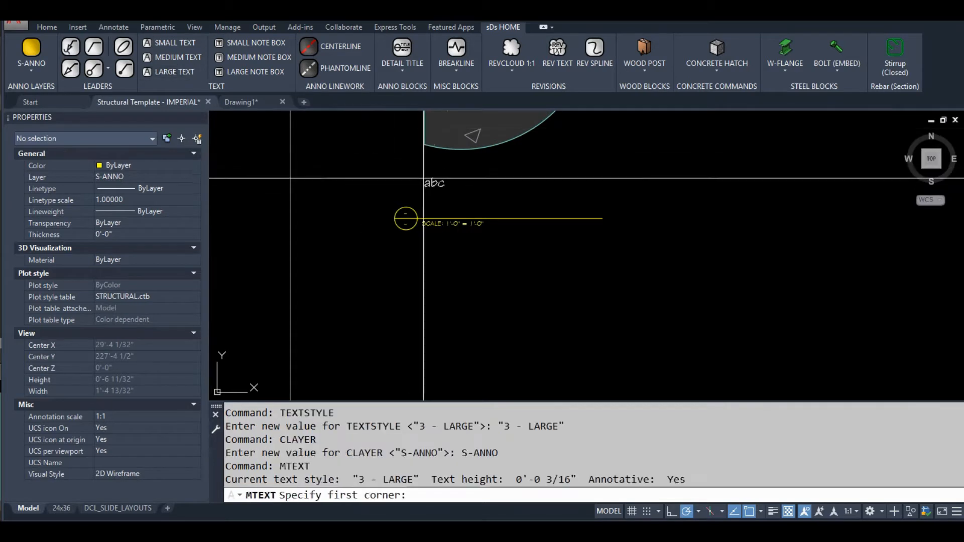
left_click(422, 194)
left_click(757, 214)
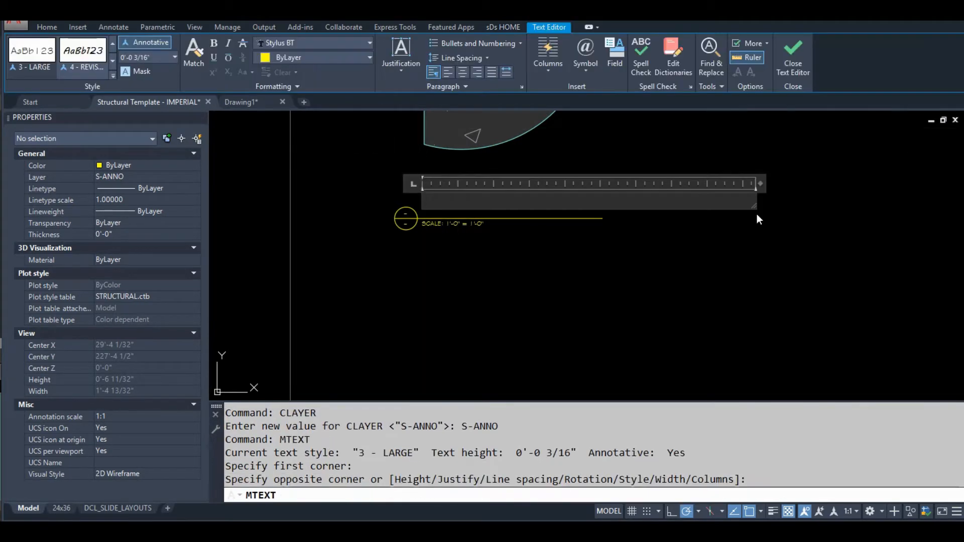
type("EXAMPLE ANCHOR BOLT DETAUL")
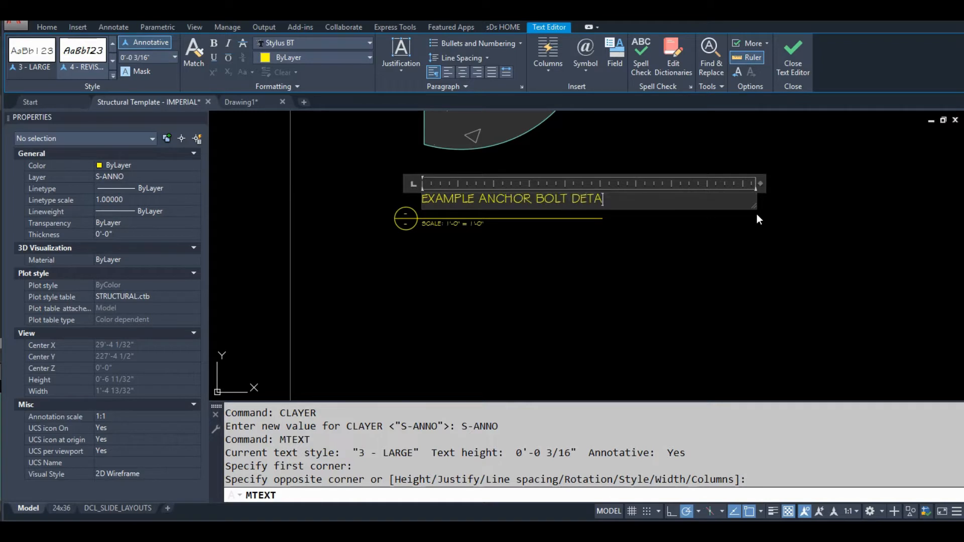
key("BackSpace")
key("BackSpace")
type("IL")
left_click(678, 293)
- Move the title text straight down so it sits just above the title line
left_click(470, 201)
scroll(470, 201, "up", 2)
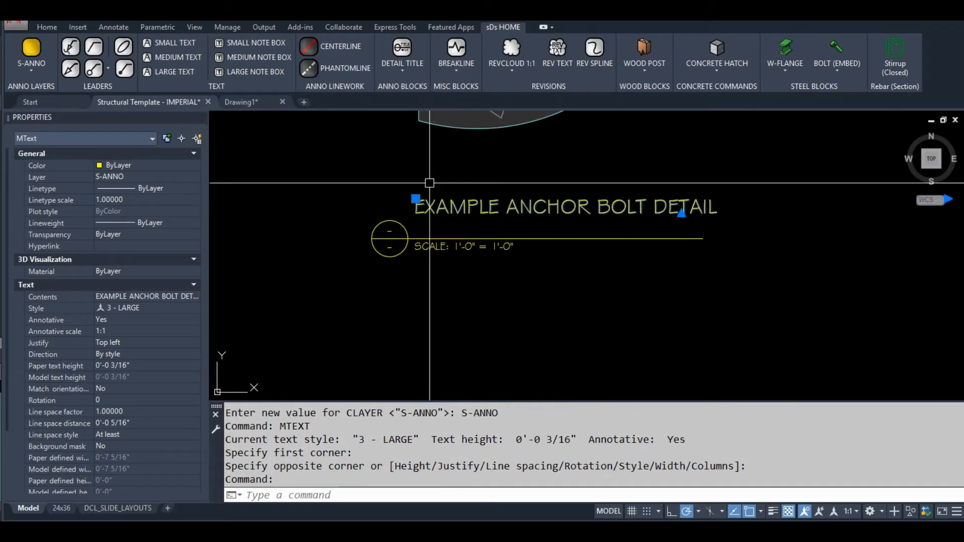
type("m")
key("Return")
left_click(404, 150)
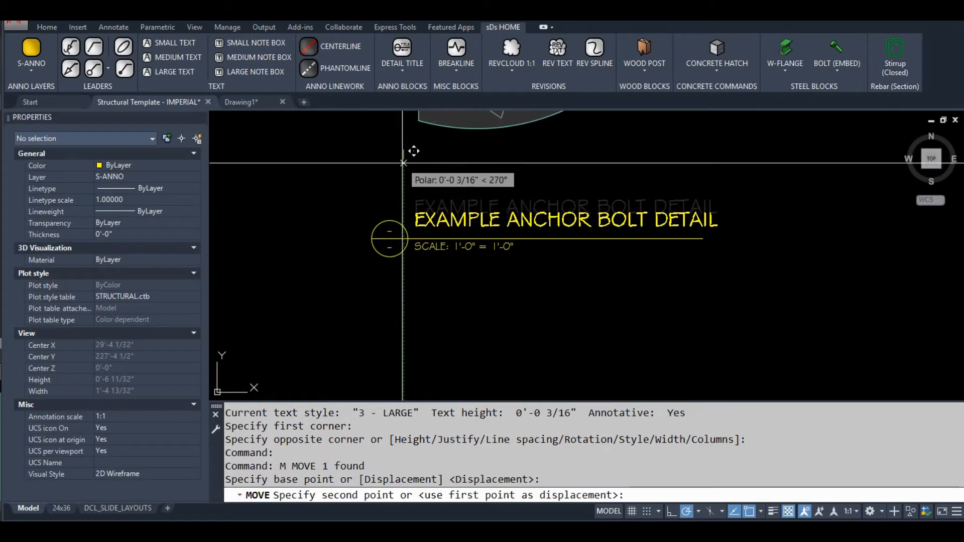
left_click(399, 224)
- Stretch the detail title line so it runs slightly past the end of the title text
left_click(400, 224)
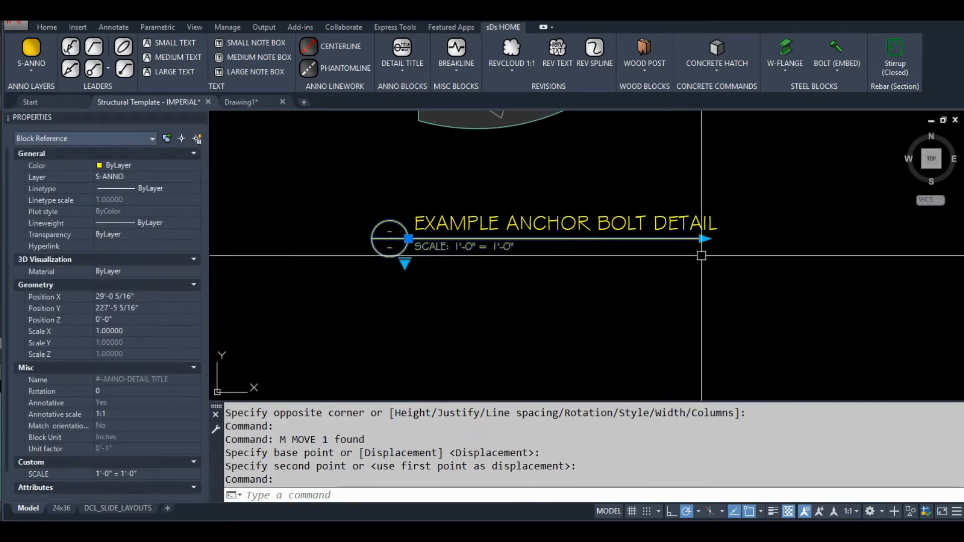
left_click(703, 244)
left_click(705, 237)
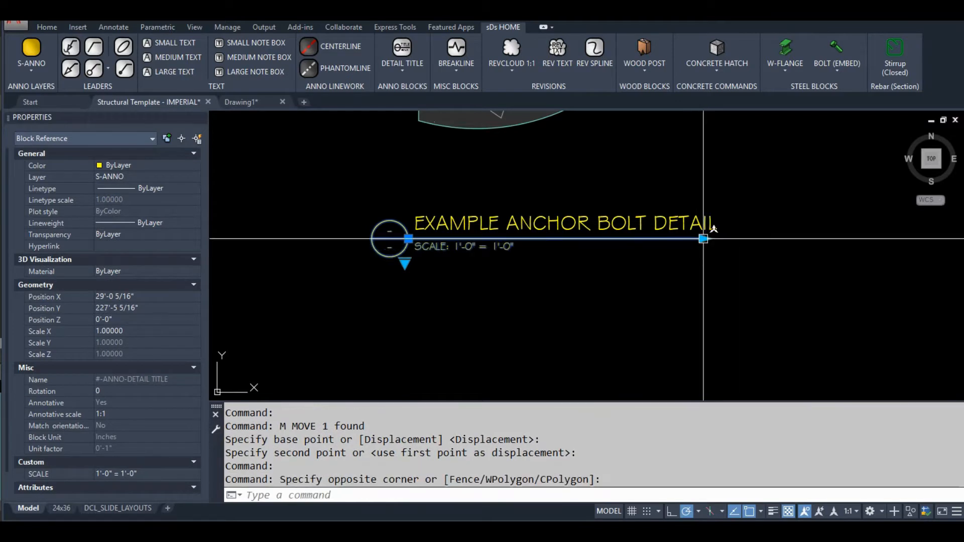
left_click(704, 238)
left_click(728, 238)
key("Escape")
scroll(610, 283, "down", 3)
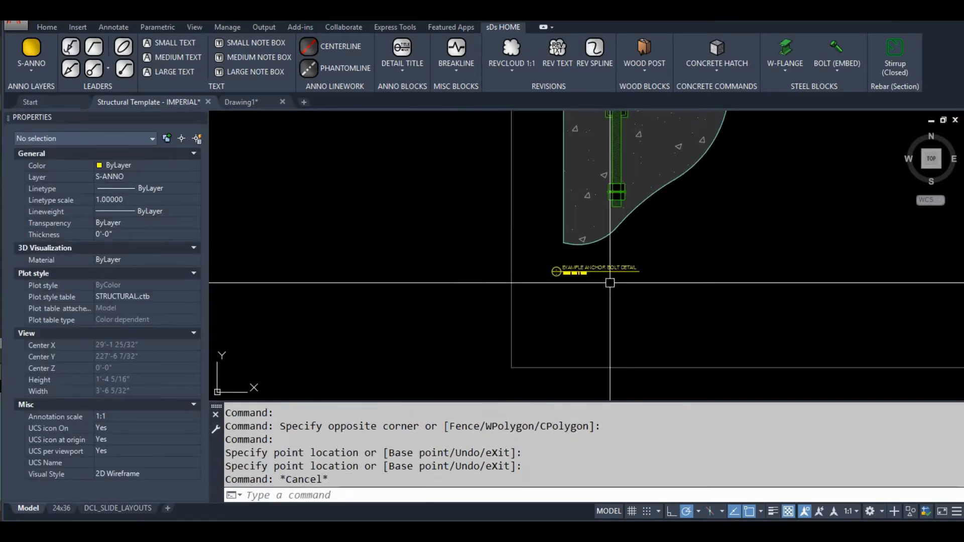
- With the annotation scale at 3" = 1'-0", insert a detail title block below the neighbouring anchor bolt detail and label its scale 3" = 1'-0"
middle_click_drag(579, 213, 559, 300)
scroll(556, 260, "down", 1)
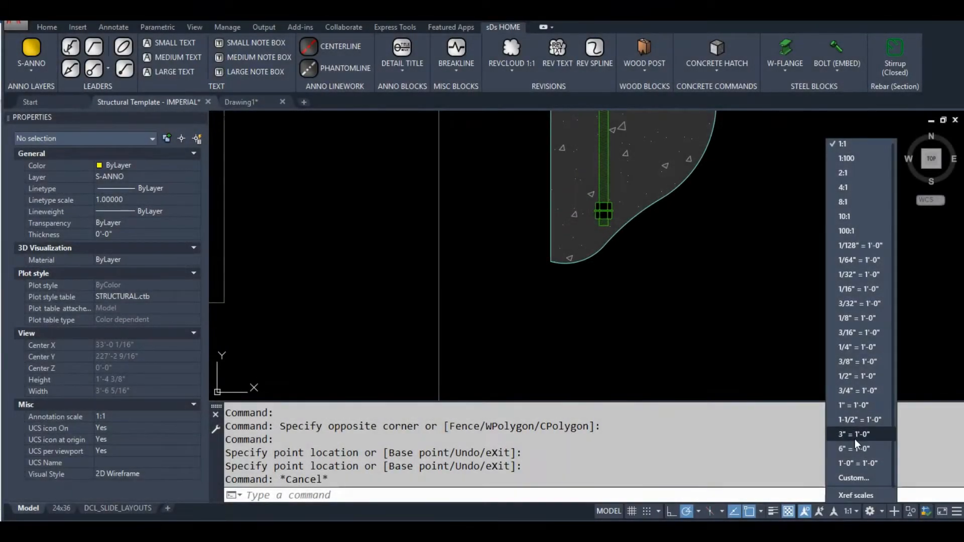
left_click(855, 435)
left_click(402, 73)
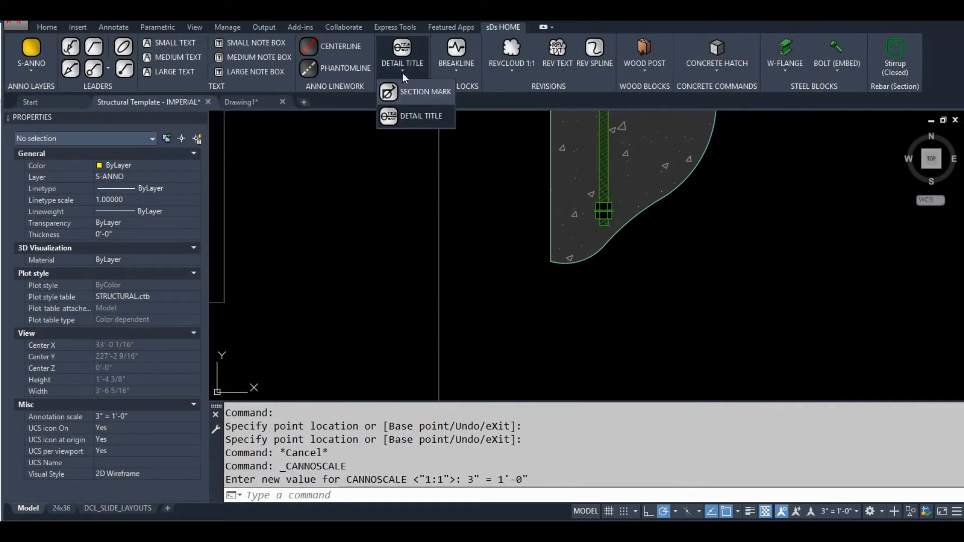
left_click(418, 115)
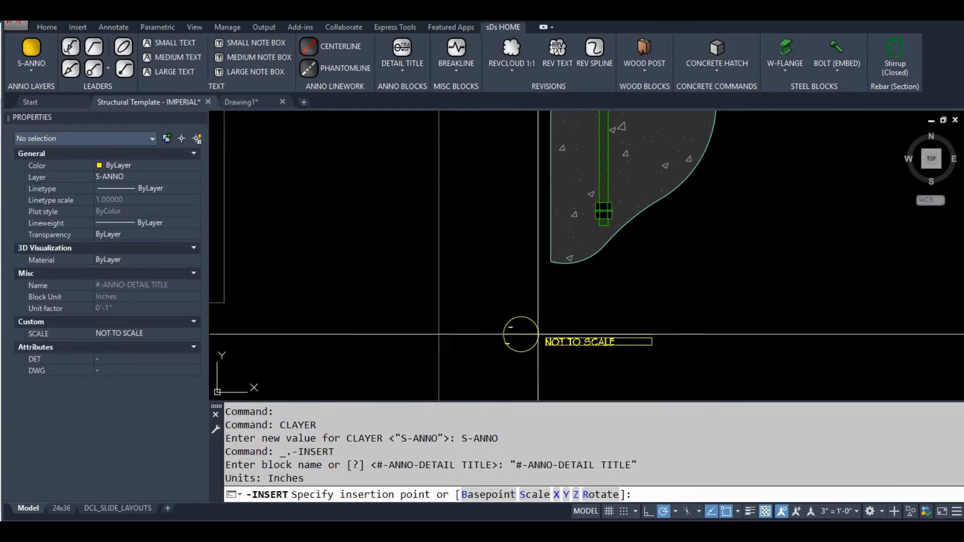
left_click(527, 341)
left_click(527, 365)
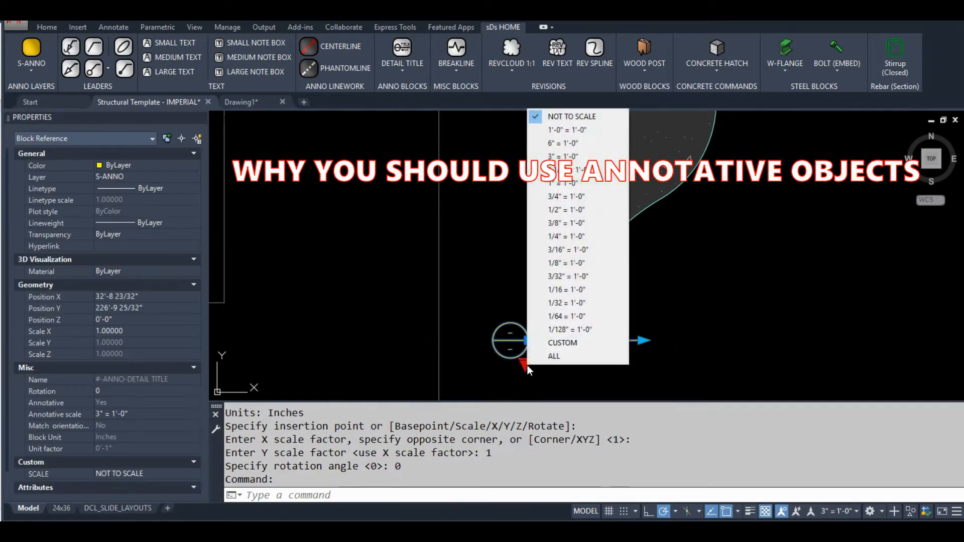
left_click(562, 170)
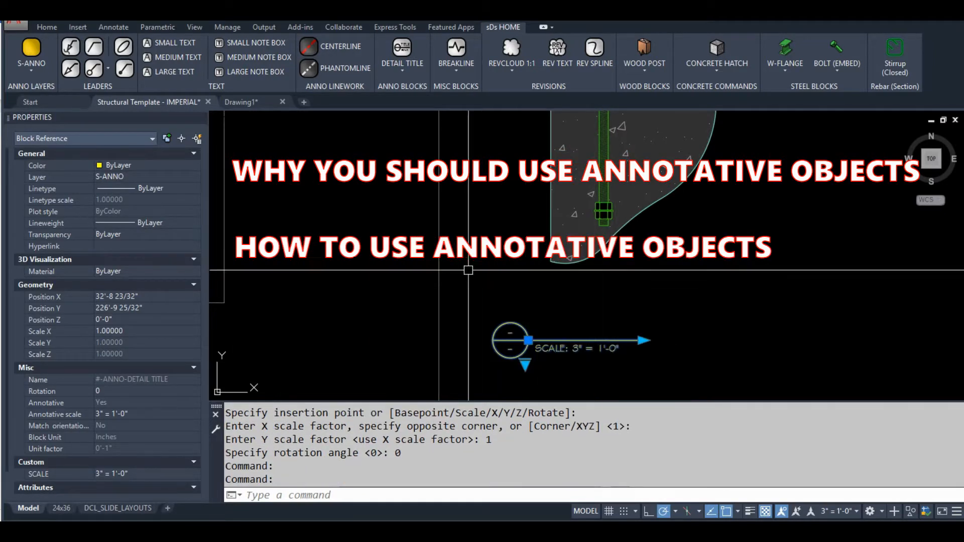
- Add large text "EXAMPLE ANCHOR BOLT DETAIL" above the title line of the 3" = 1'-0" detail
left_click(189, 74)
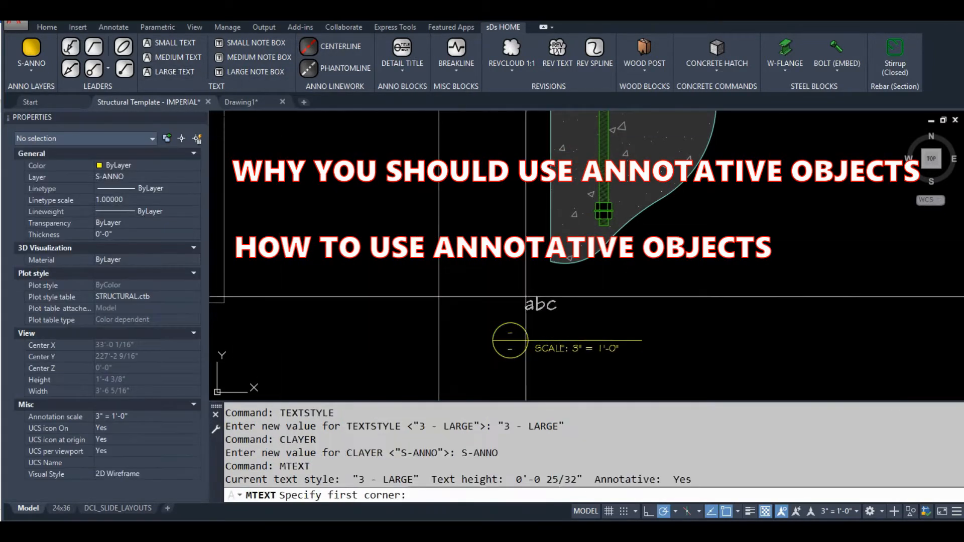
left_click(534, 304)
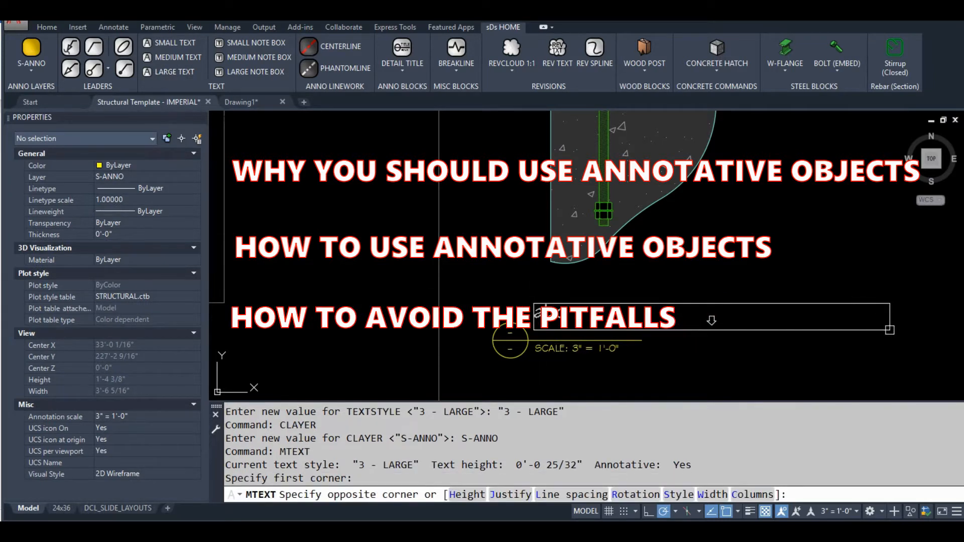
left_click(925, 333)
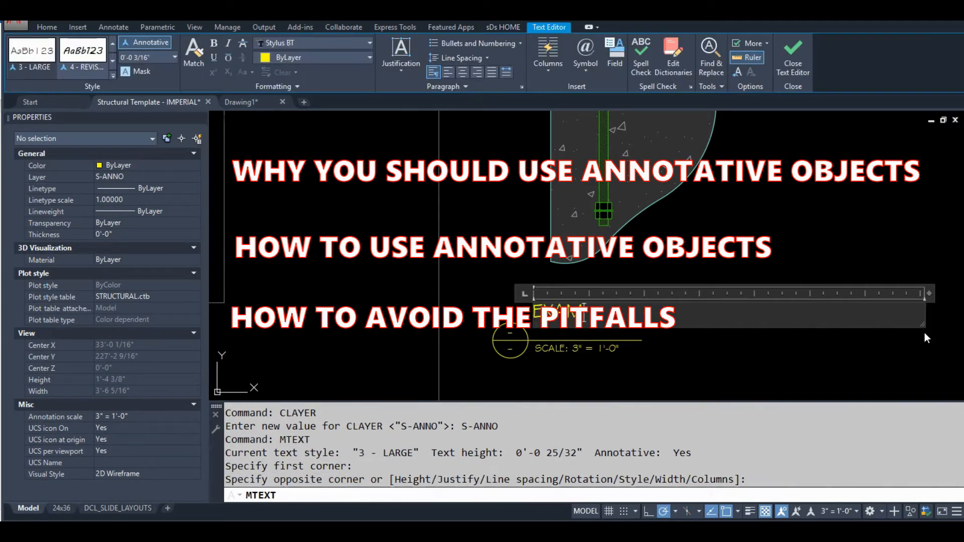
type("EXAMPLE ANCHOR BOLT DETAIL")
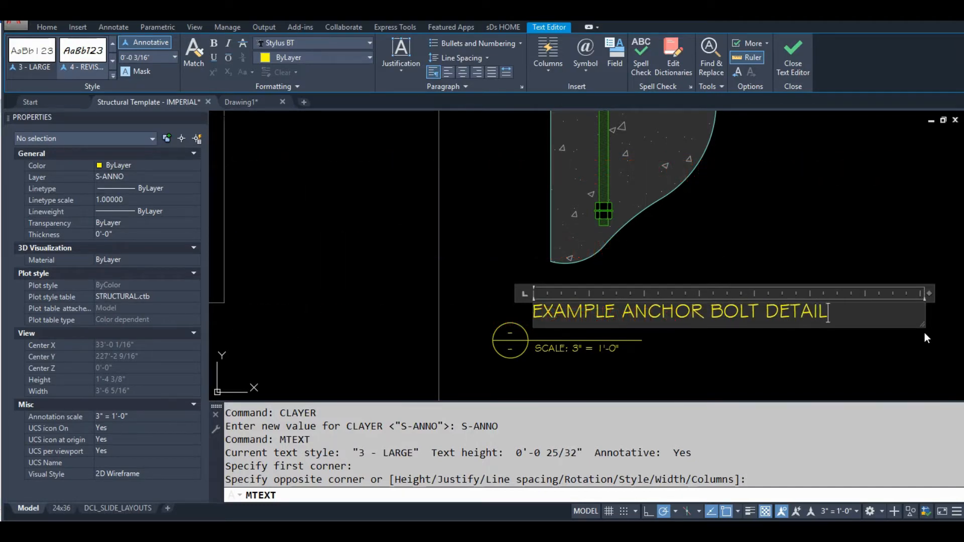
left_click(735, 350)
- Move the 3" = 1'-0" detail's title text down close to its title line
left_click(718, 309)
scroll(704, 327, "up", 4)
type("m")
key("space")
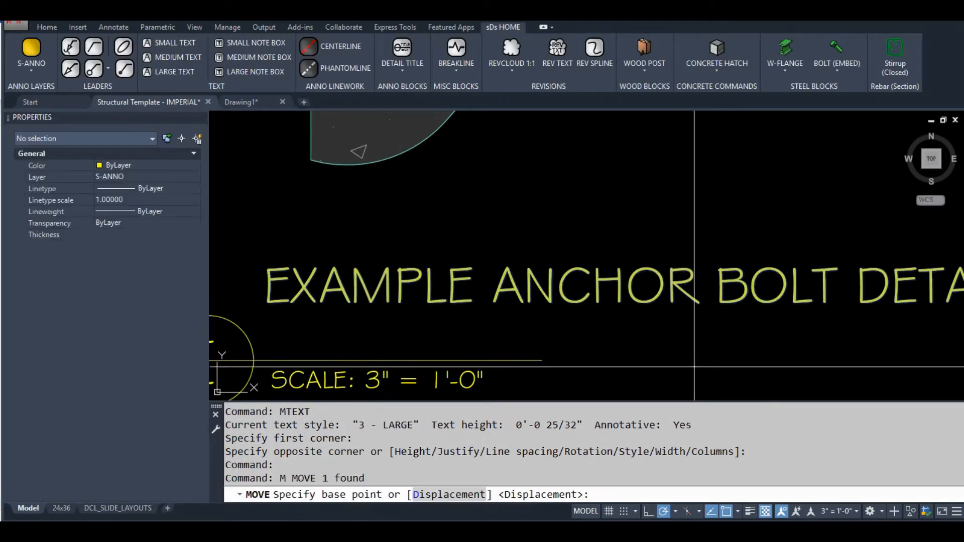
middle_click_drag(695, 360, 699, 315)
left_click(655, 315)
left_click(656, 352)
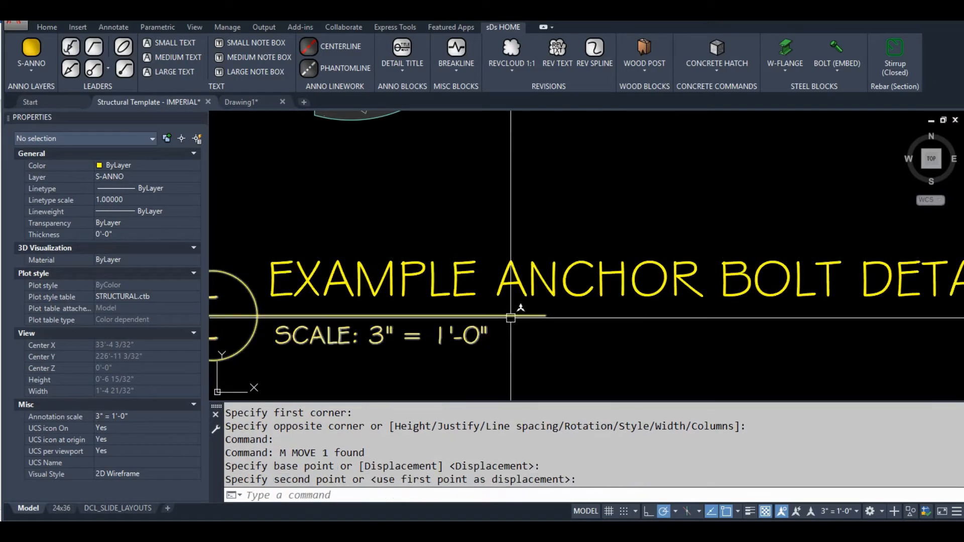
- Stretch the 3" = 1'-0" detail's title line to just beyond the end of its title text
left_click(512, 317)
scroll(521, 324, "down", 2)
left_click(536, 319)
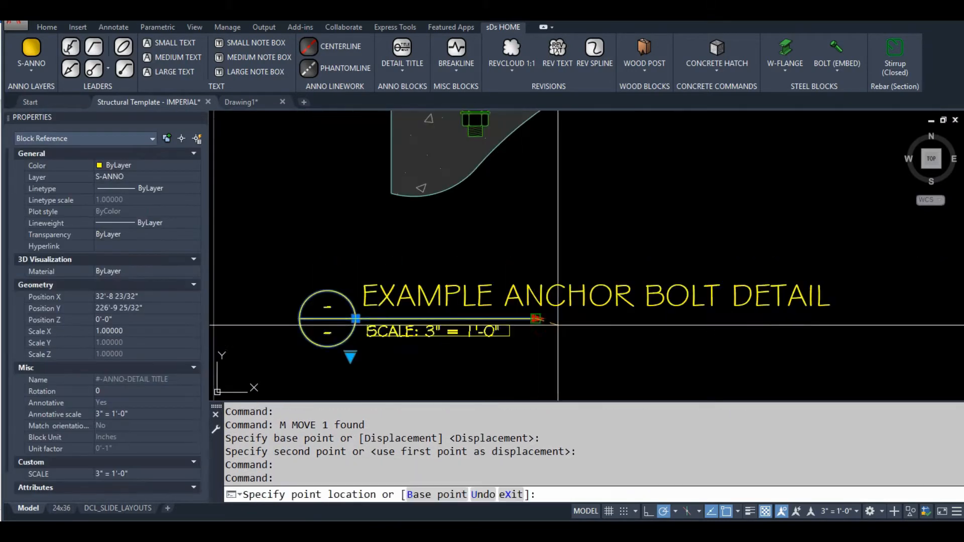
left_click(840, 351)
key("Escape")
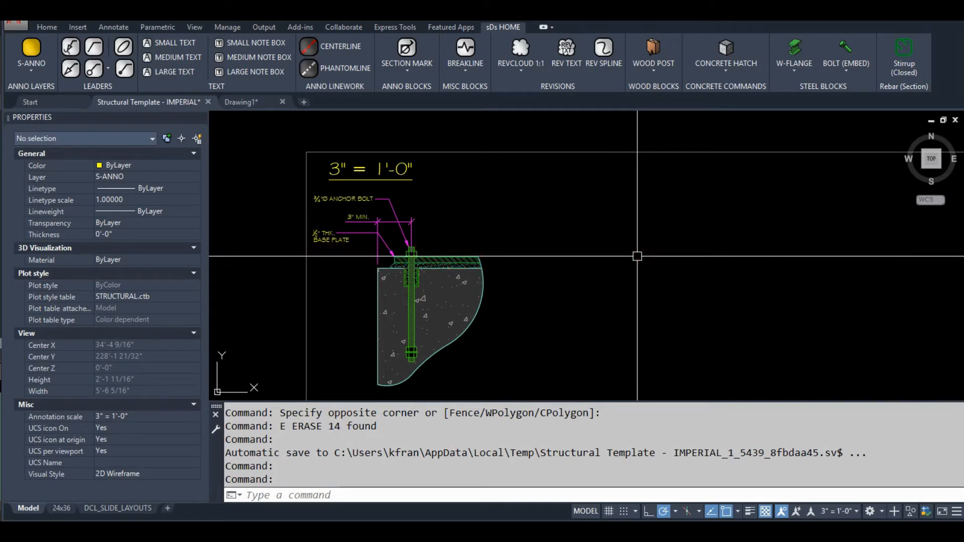
- Place small annotative text reading "SAMPLE" in the empty area beside the anchor bolt detail
left_click(156, 43)
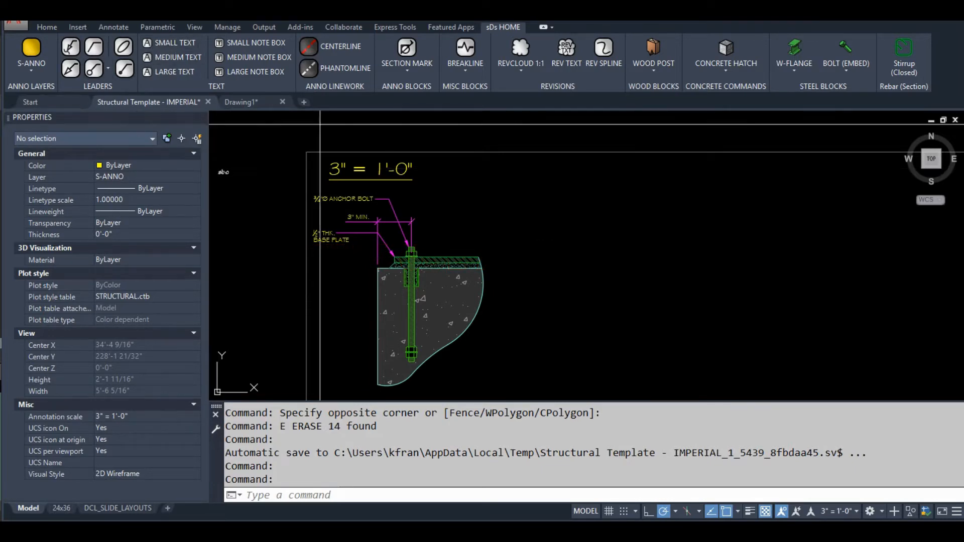
left_click(555, 208)
left_click(687, 231)
type("SAMPLE")
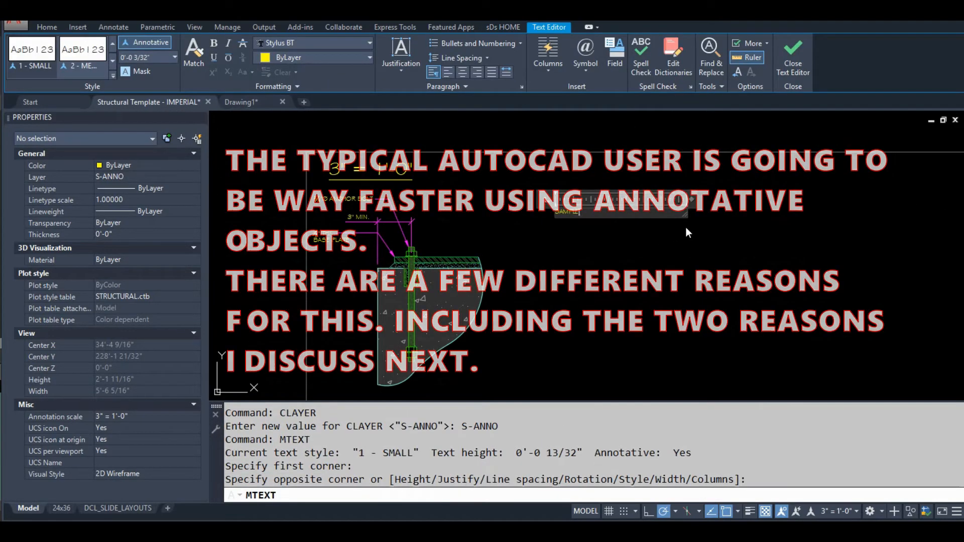
left_click(667, 234)
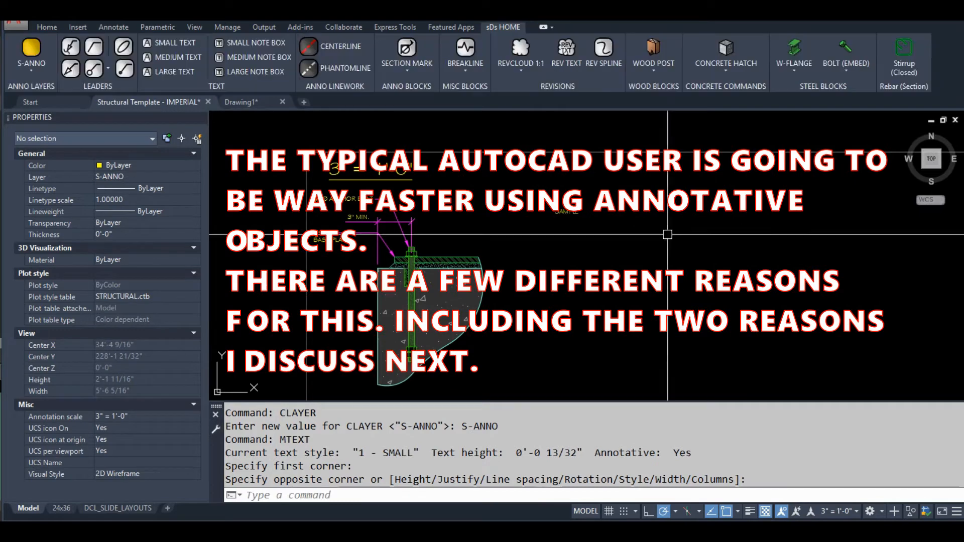
- Set the annotation scale to 1-1/2" = 1'-0" and place small text "SAMPLE" below the first sample
left_click(831, 510)
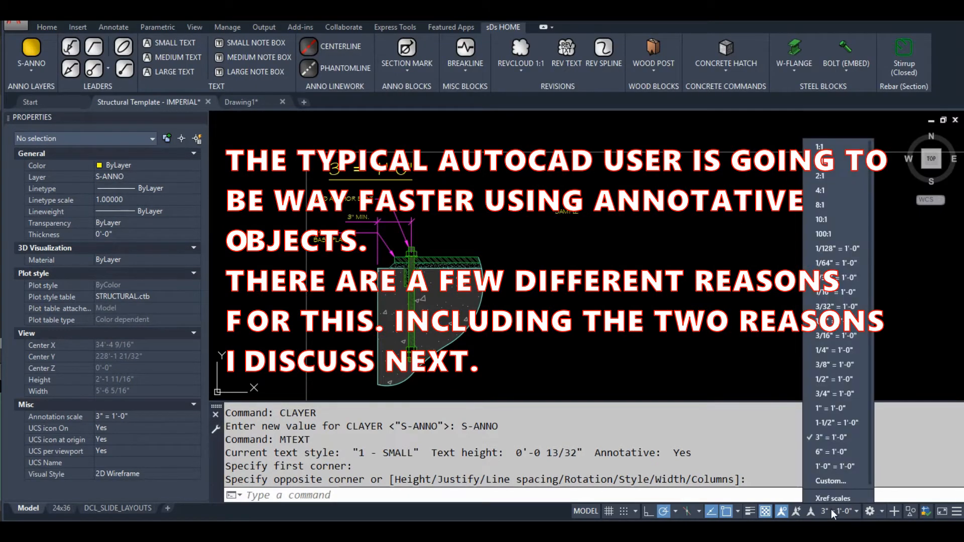
left_click(834, 419)
left_click(166, 44)
scroll(554, 217, "up", 2)
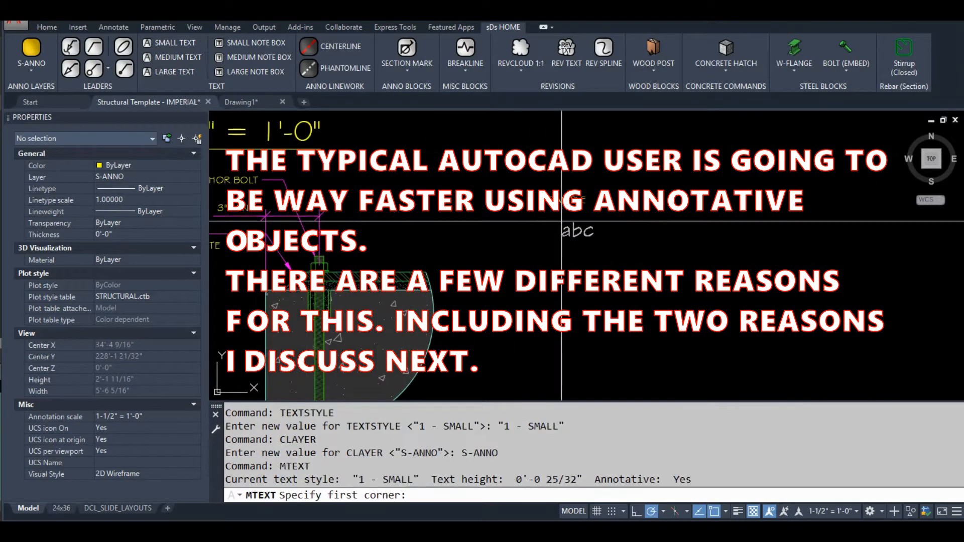
left_click(554, 217)
left_click(715, 246)
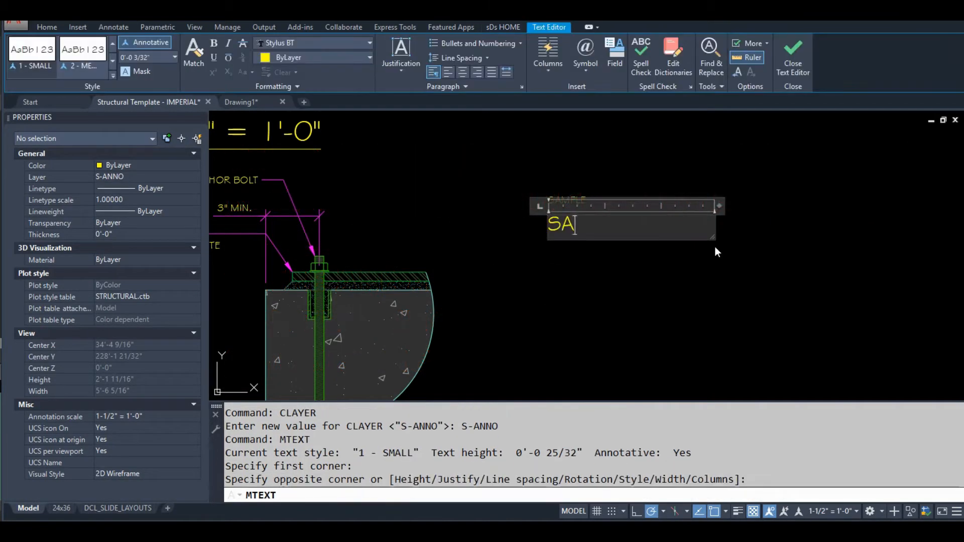
type("SAMPLE")
left_click(644, 305)
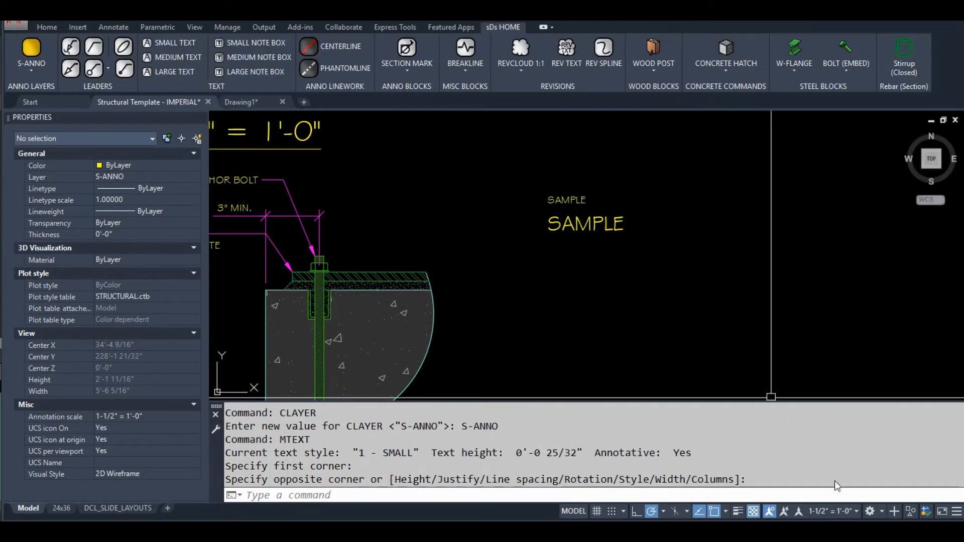
- Set the annotation scale to 3/4" = 1'-0" and place small text "SAMPLE" below the other two samples
left_click(828, 512)
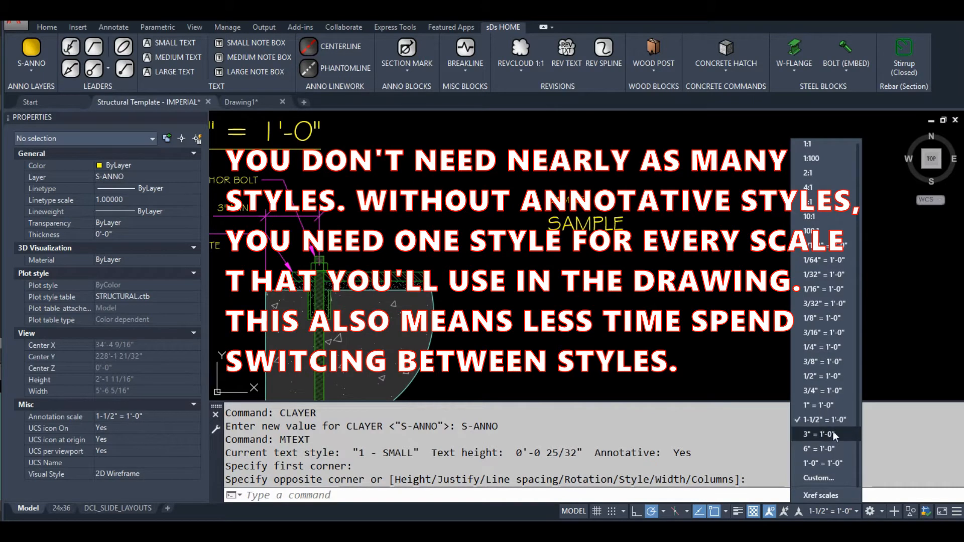
left_click(823, 390)
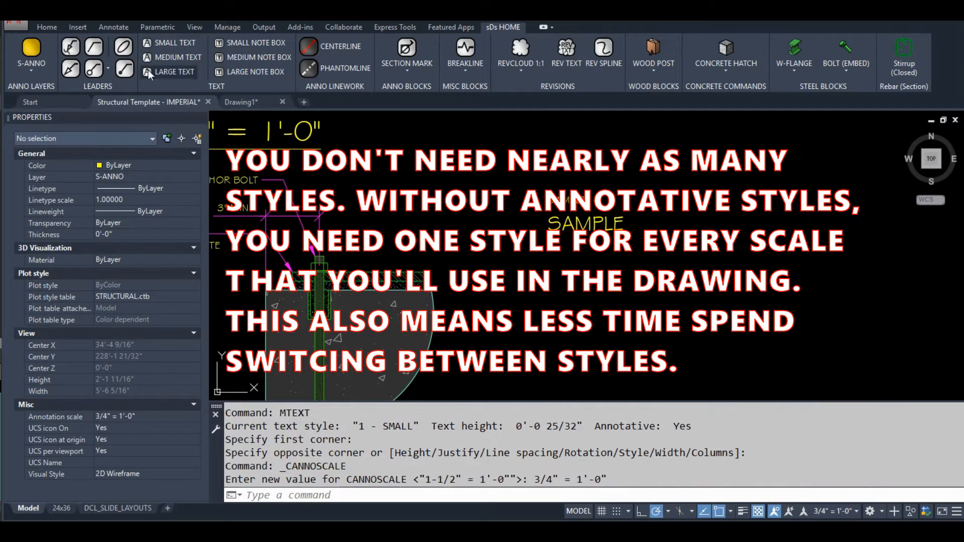
left_click(163, 42)
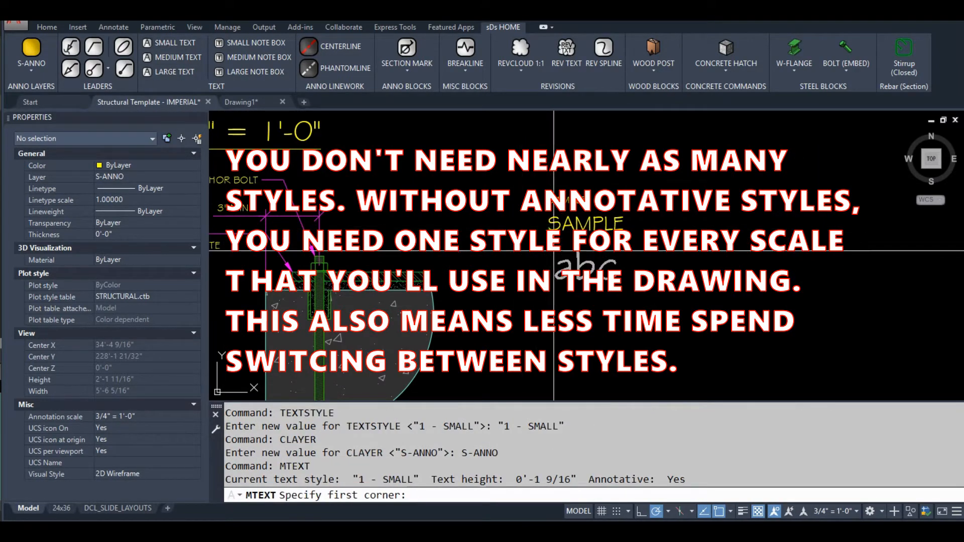
left_click(550, 258)
left_click(786, 308)
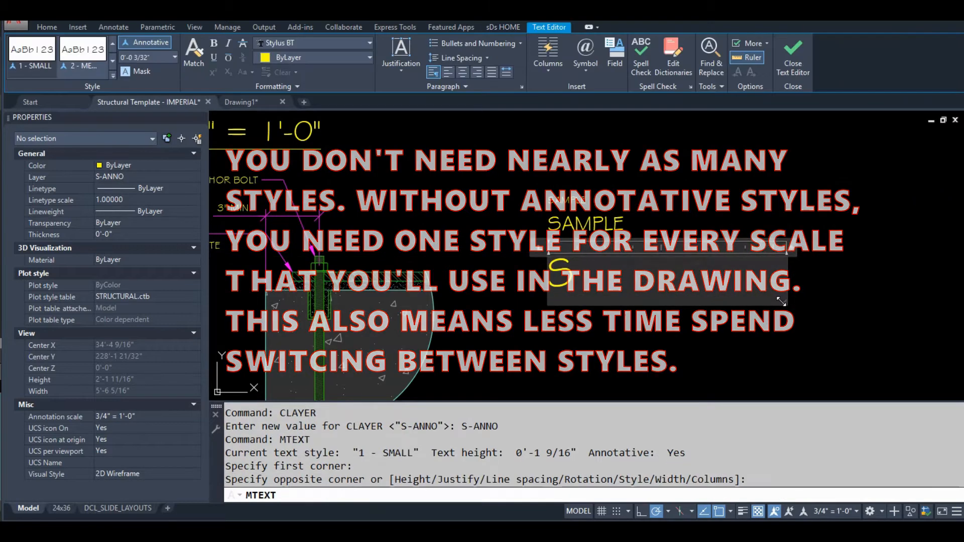
type("SAMPLE")
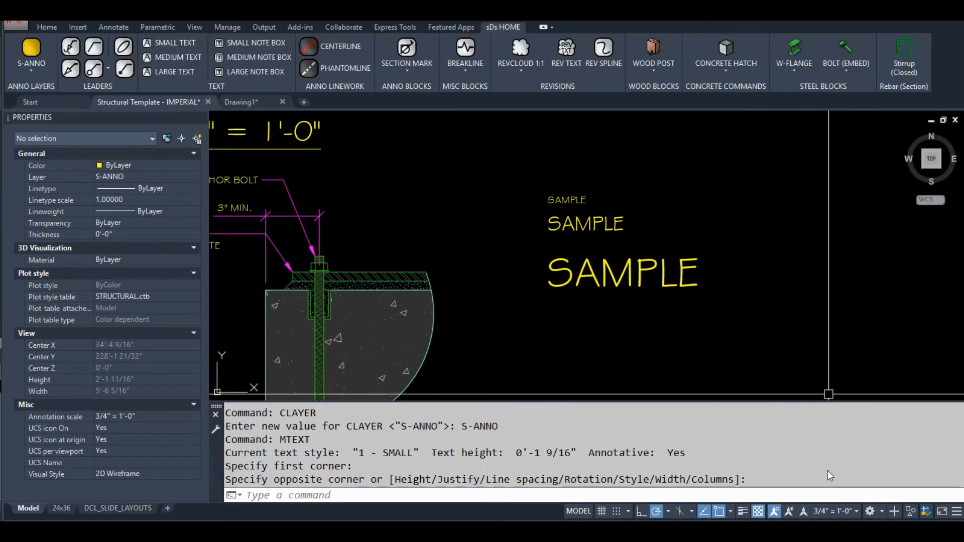
left_click(830, 510)
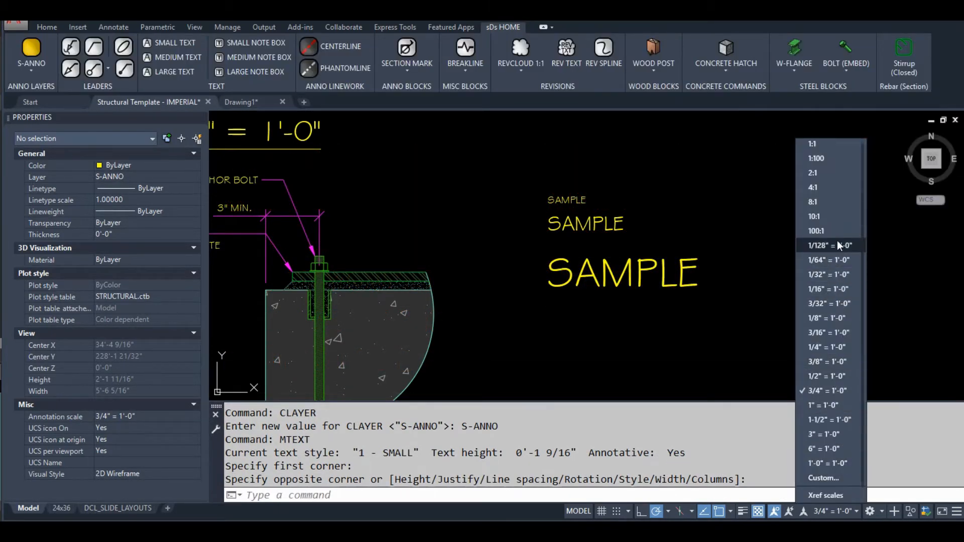
left_click(735, 271)
- Draw an arrow leader with a landing beside the largest SAMPLE text, pointing down and away from it
scroll(393, 243, "down", 3)
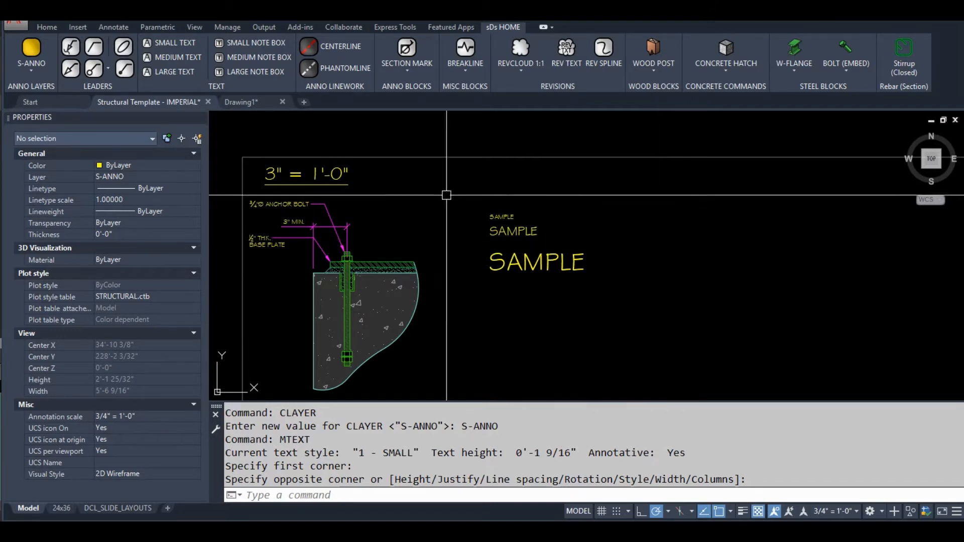
left_click(77, 73)
left_click(668, 325)
left_click(637, 264)
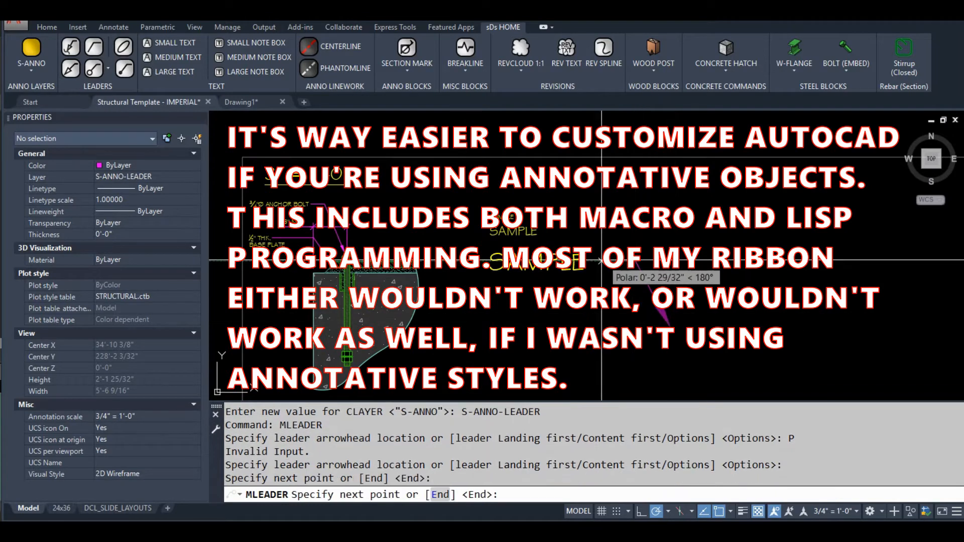
left_click(600, 262)
key("Return")
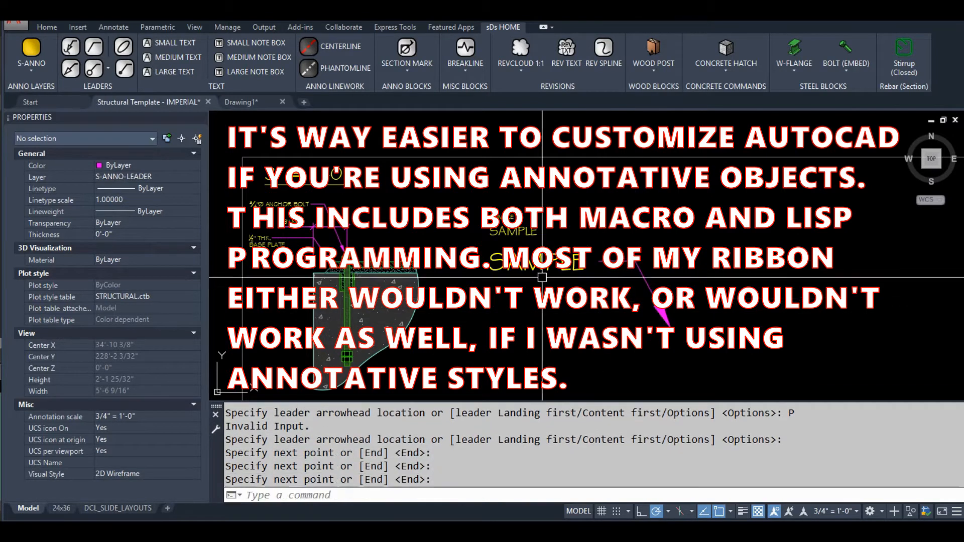
- Place a circle without leader just below the arrow leader, and add a circle leader with a bent landing beside it
left_click(93, 74)
left_click(104, 113)
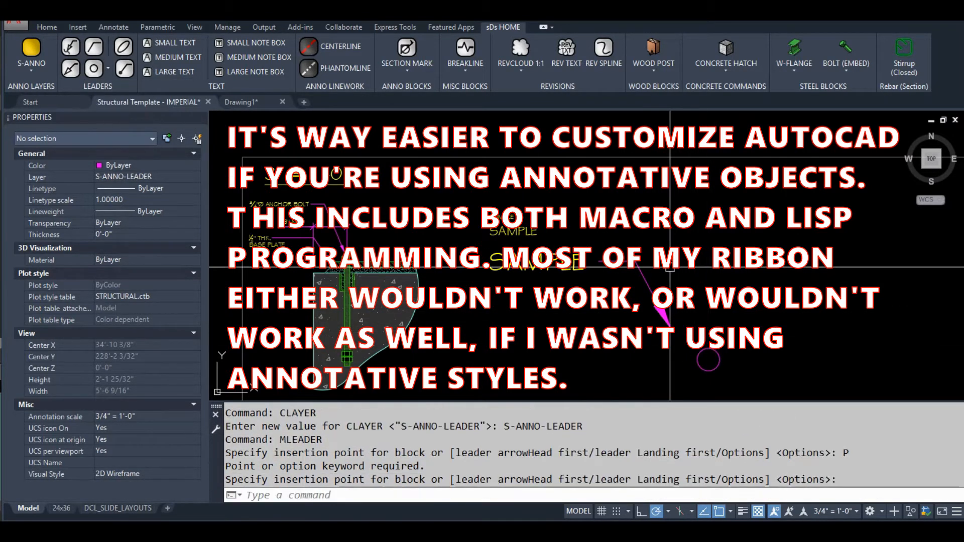
left_click(103, 70)
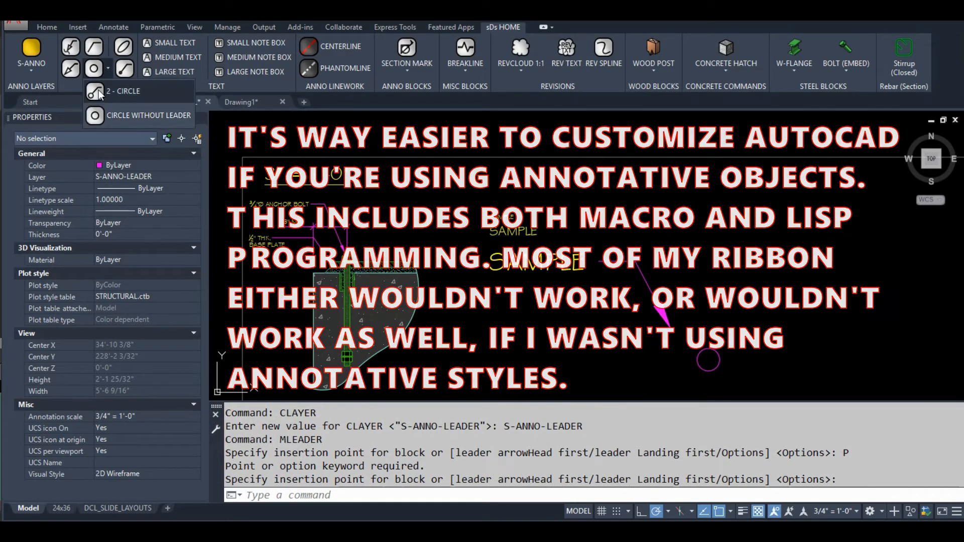
left_click(98, 91)
left_click(736, 337)
left_click(682, 265)
left_click(657, 262)
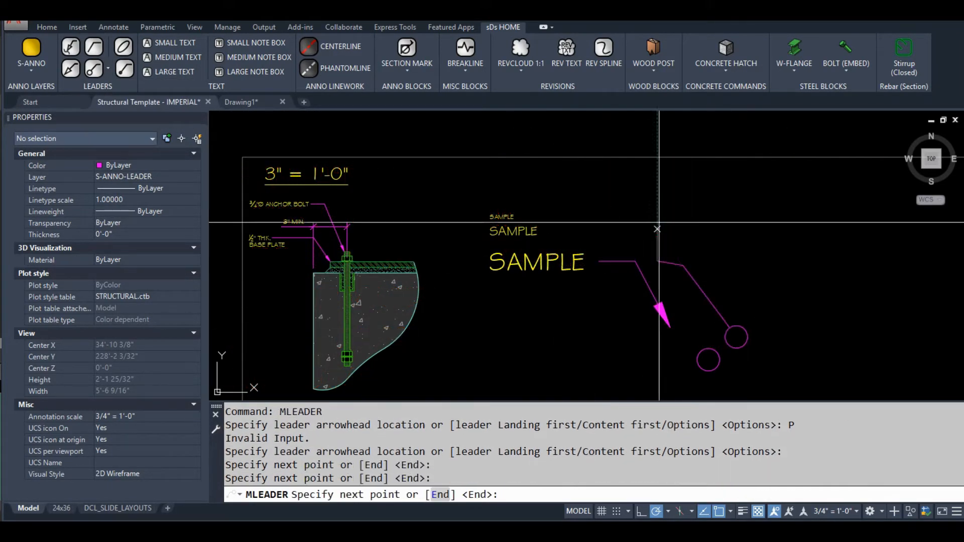
key("Return")
- Draw a rectangular revision cloud for the 3/4" = 1'-0" scale above the circle leader
left_click(519, 74)
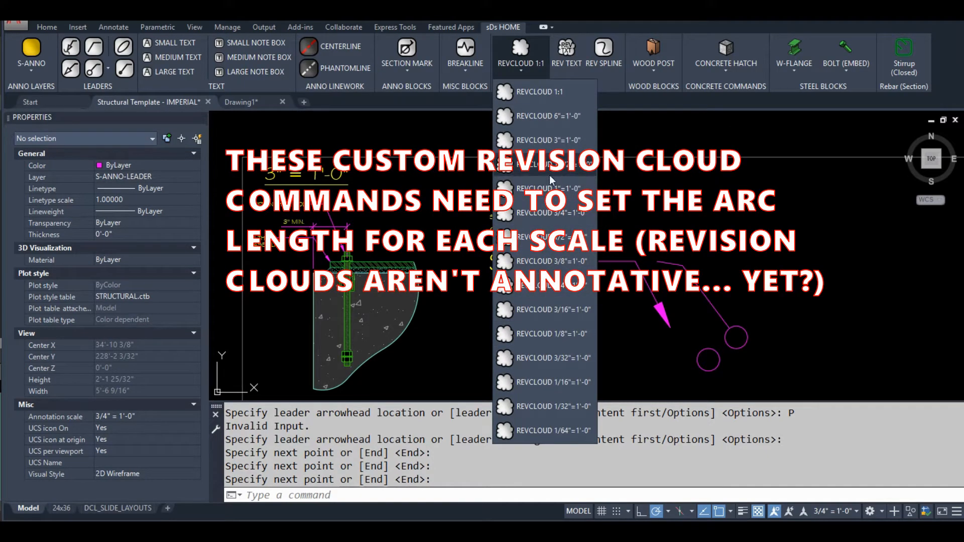
left_click(551, 212)
left_click(699, 194)
left_click(852, 269)
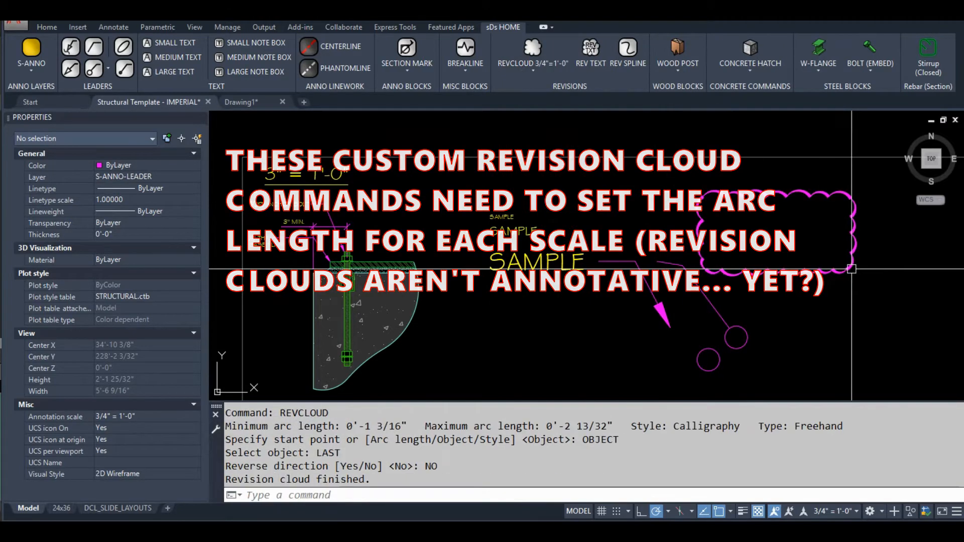
- Draw a small rectangular 1:1 revision cloud between the sample texts and the large cloud, and inspect its arcs up close
left_click(532, 74)
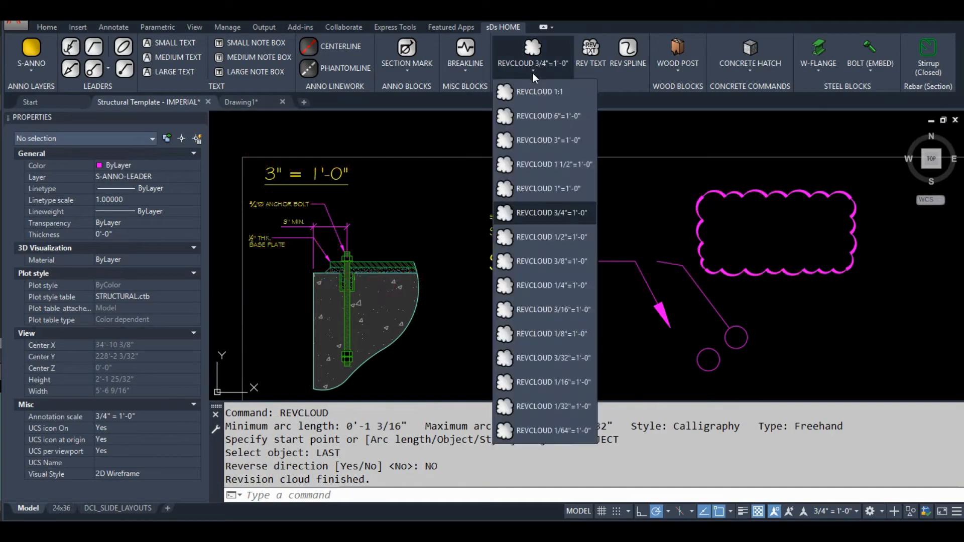
left_click(534, 99)
left_click(586, 191)
left_click(612, 204)
scroll(585, 182, "up", 4)
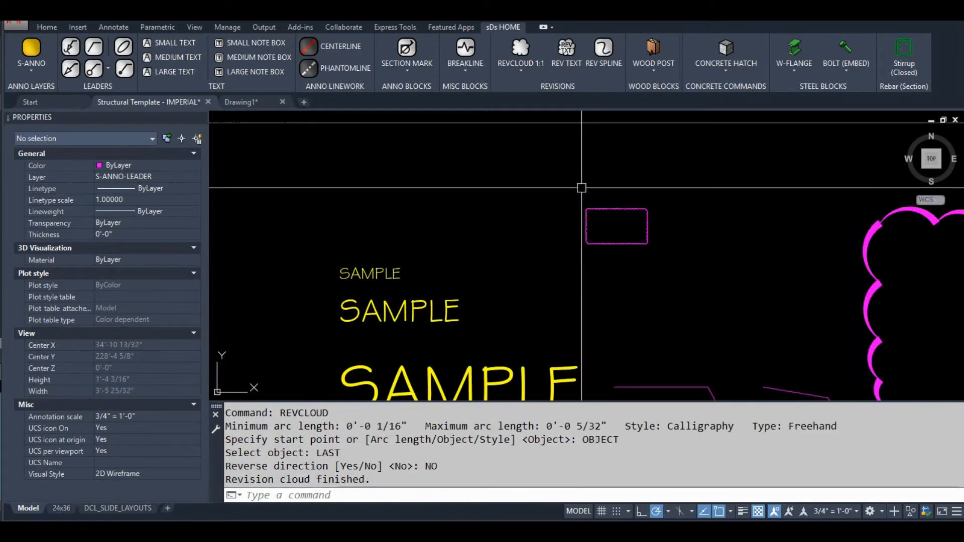
scroll(581, 188, "up", 2)
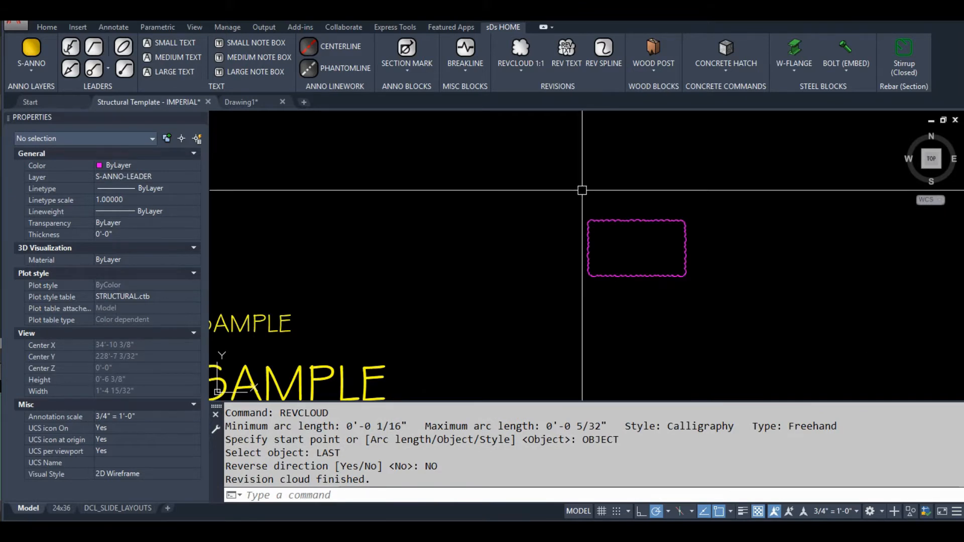
scroll(606, 224, "up", 2)
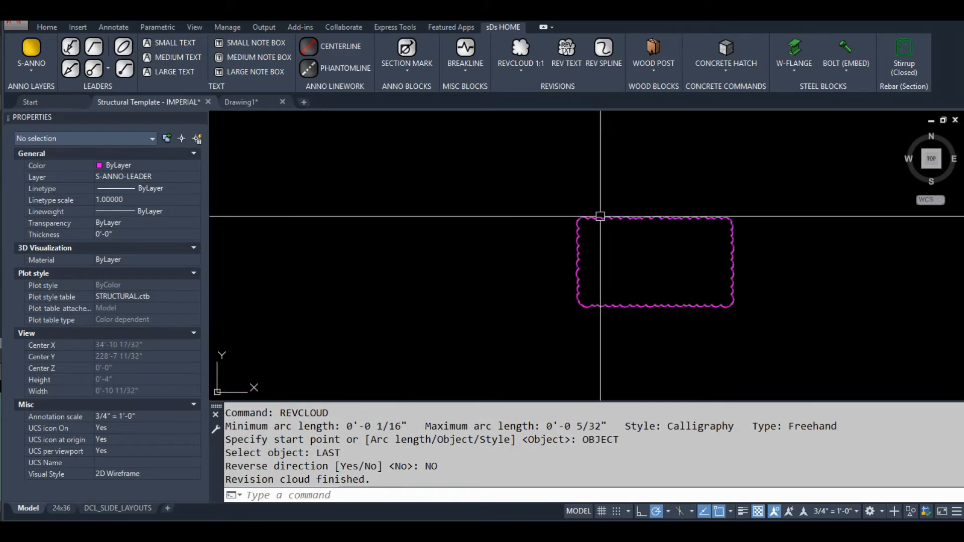
scroll(564, 191, "down", 3)
middle_click_drag(635, 273, 566, 179)
scroll(565, 187, "down", 2)
middle_click_drag(603, 252, 550, 258)
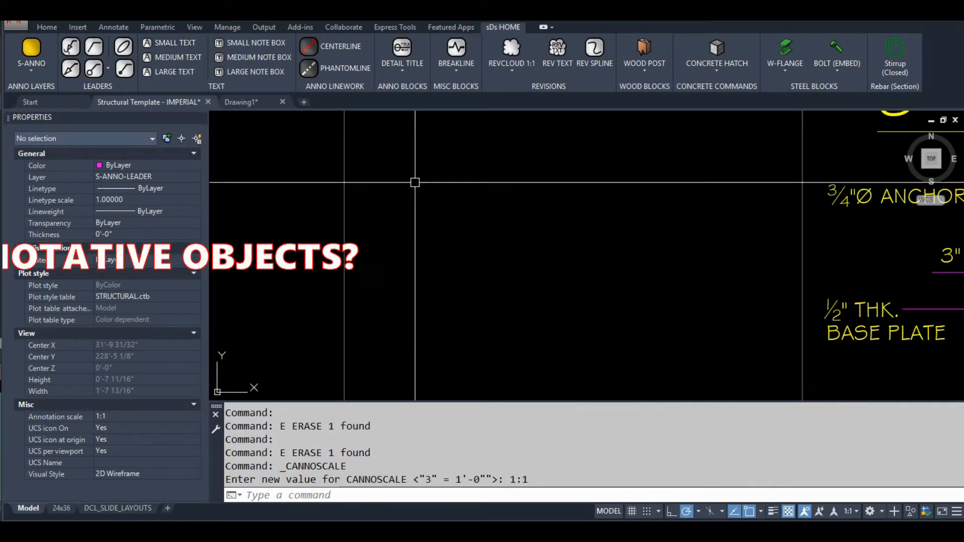
- Place small annotative text reading "SMALL" in the empty frame beside the anchor bolt detail
left_click(158, 42)
left_click(413, 168)
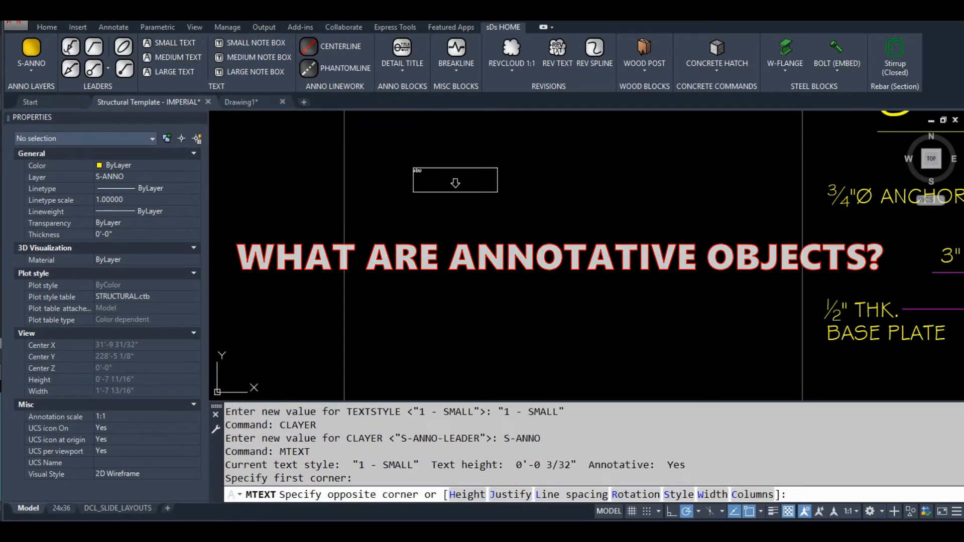
left_click(496, 191)
left_click(485, 202)
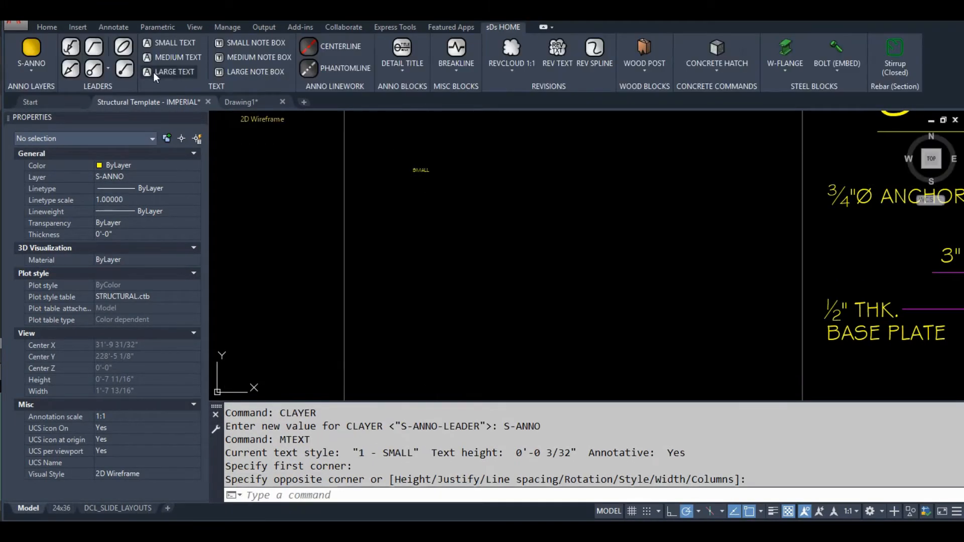
- Place medium annotative text reading "MEDIUM" directly below the SMALL text
left_click(169, 56)
scroll(394, 159, "up", 2)
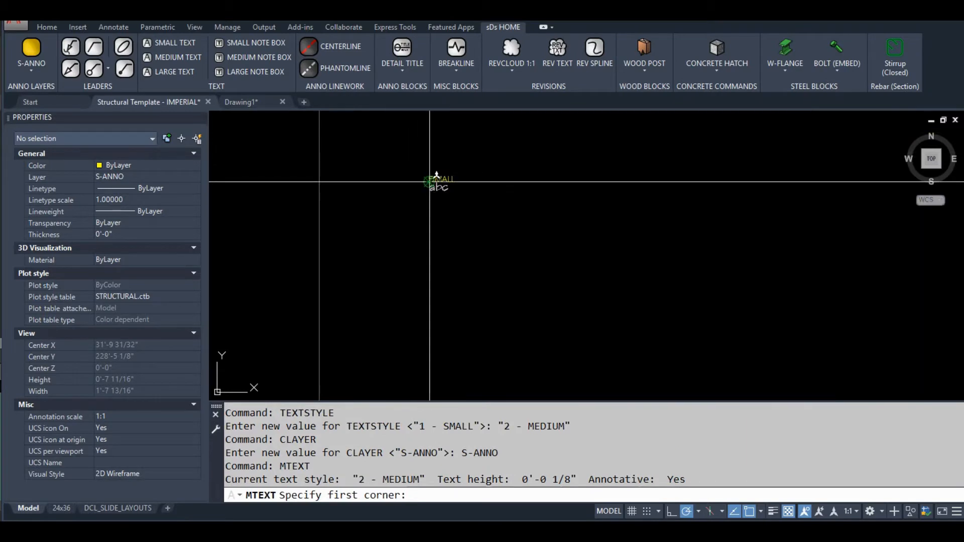
left_click(525, 226)
type("MEDIUM")
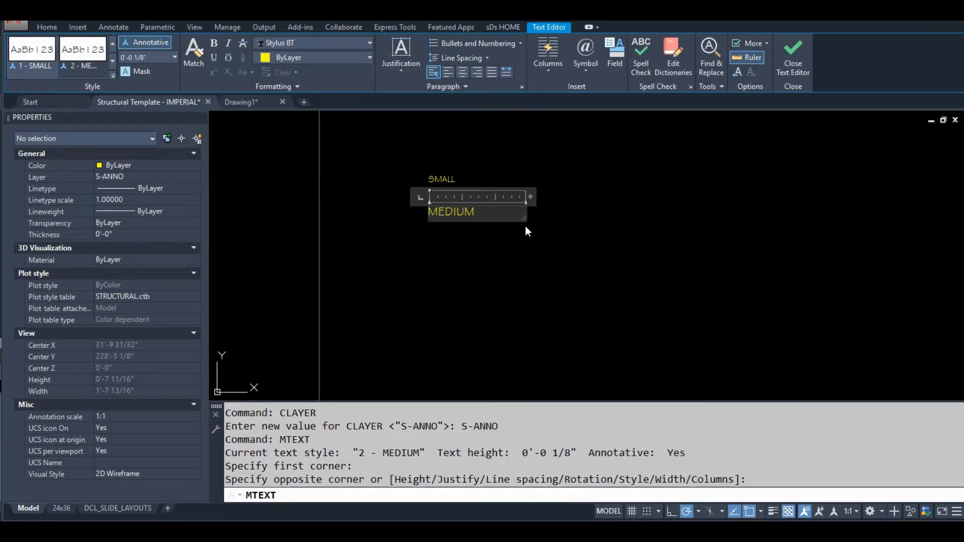
left_click(526, 226)
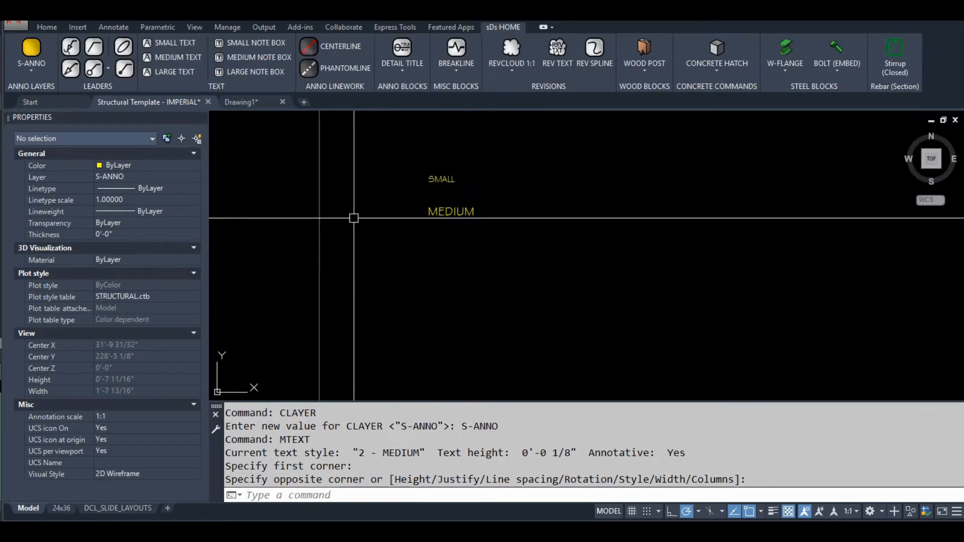
- Place large annotative text reading "LARGE" directly below the MEDIUM text
left_click(173, 72)
left_click(429, 241)
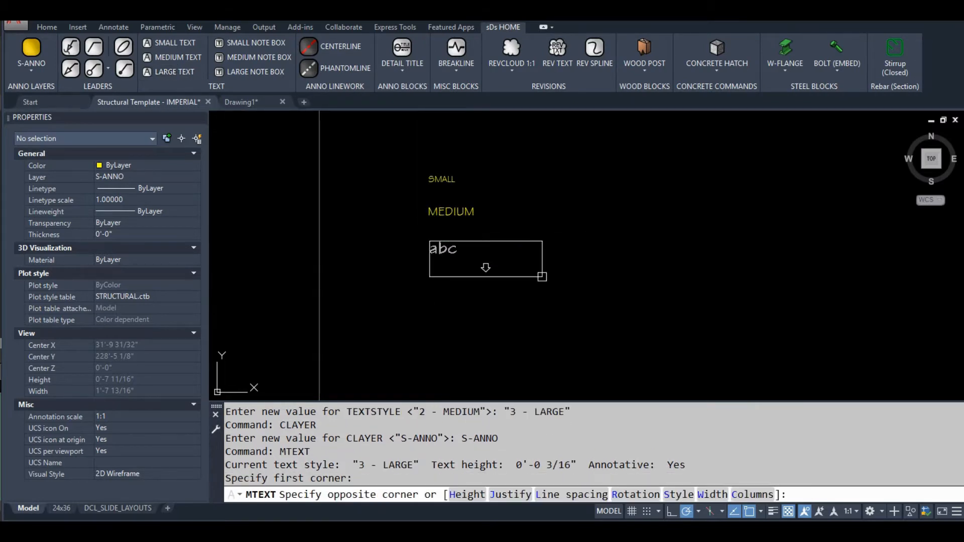
left_click(546, 266)
type("LARGE")
left_click(547, 261)
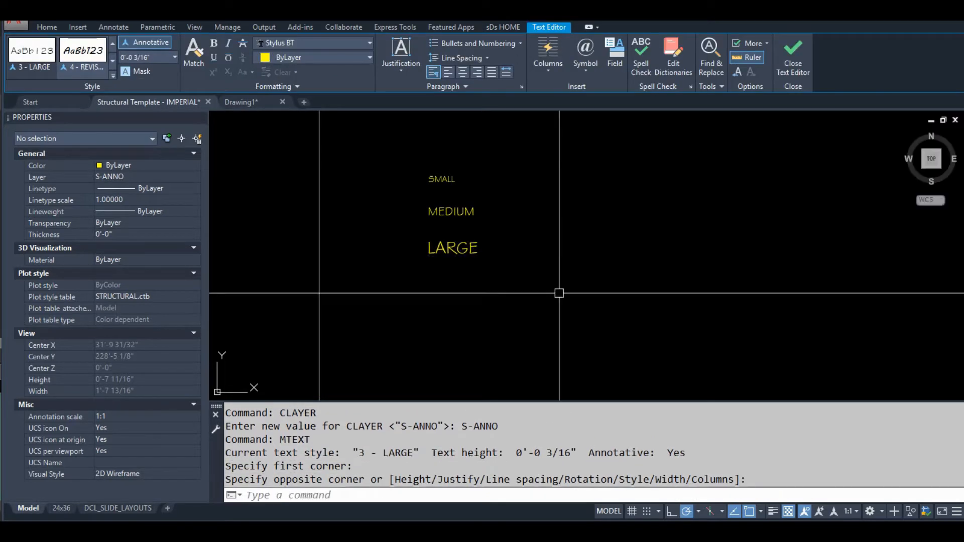
- Draw a horizontal arrow leader starting at the end of the SMALL text and pointing away from it
middle_click_drag(570, 259, 484, 242)
middle_click_drag(493, 195, 502, 222)
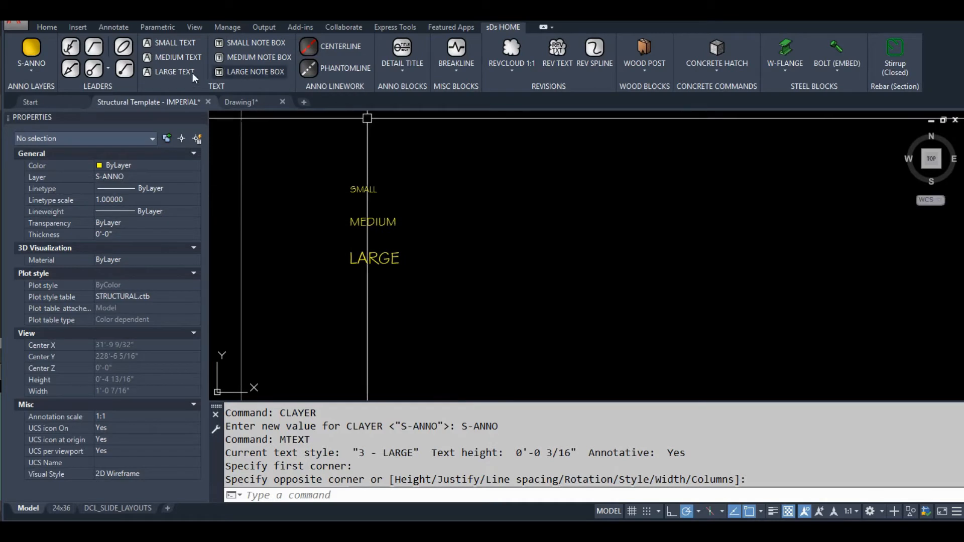
left_click(67, 72)
scroll(428, 203, "up", 2)
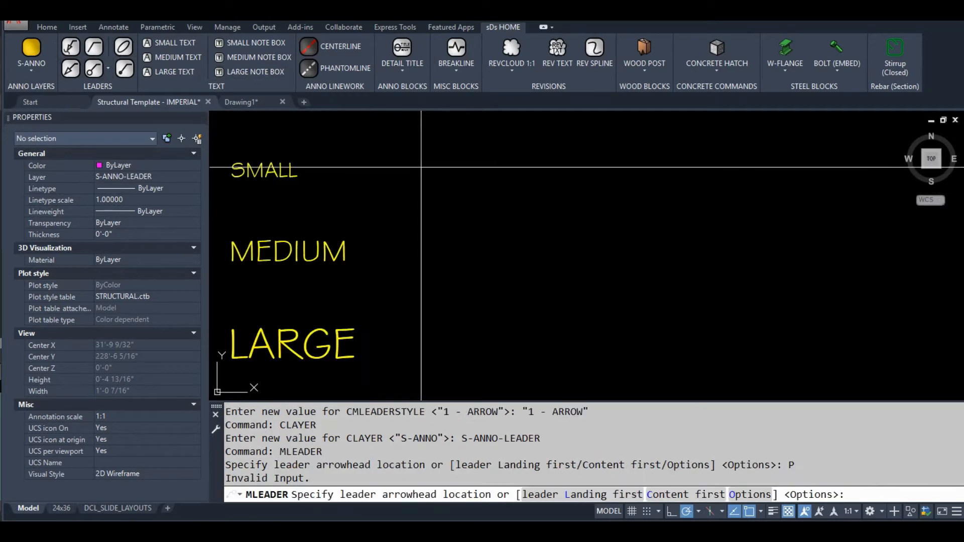
left_click(410, 167)
left_click(310, 168)
key("Return")
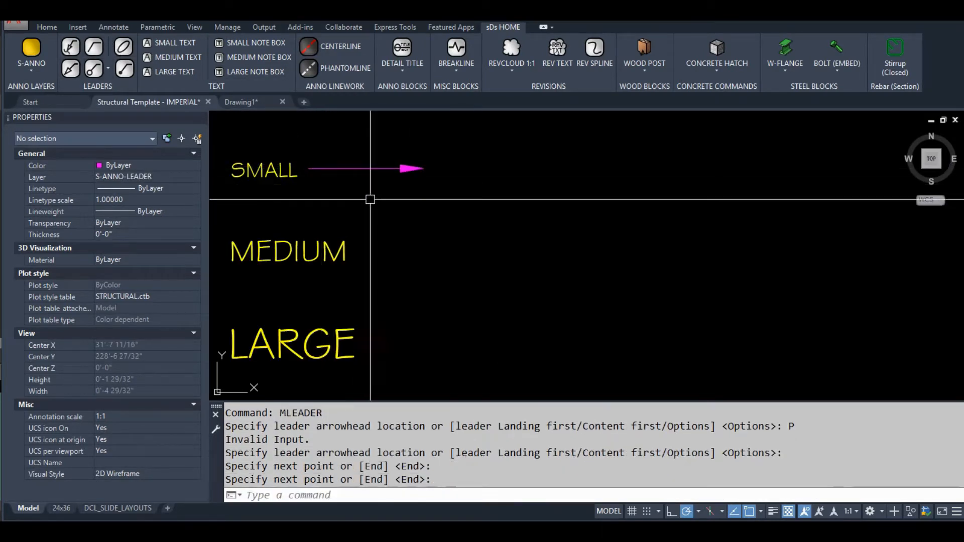
- Draw a horizontal surface-style leader just below the arrow leader, between the SMALL and MEDIUM texts
scroll(357, 170, "down", 2)
left_click(70, 46)
scroll(389, 201, "up", 2)
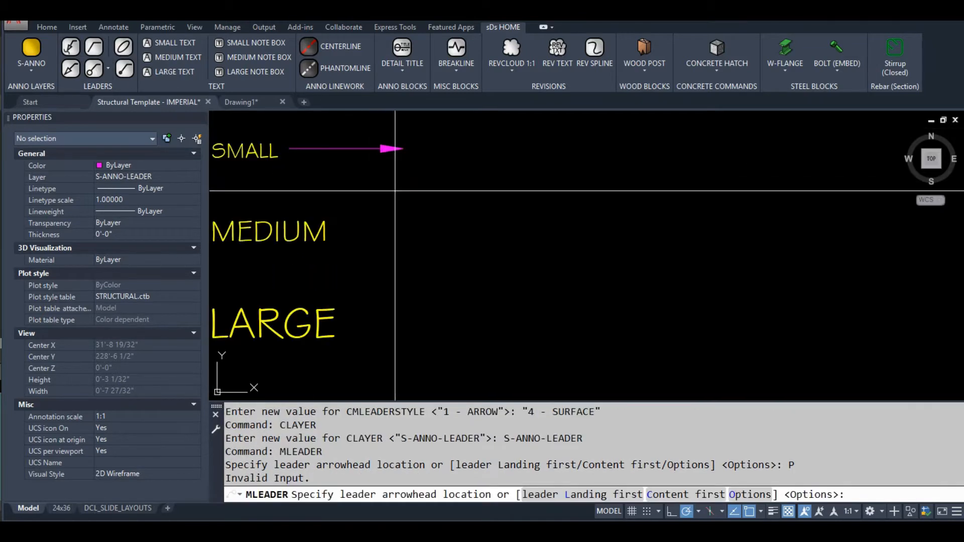
left_click(392, 190)
left_click(297, 190)
key("Return")
scroll(402, 157, "down", 2)
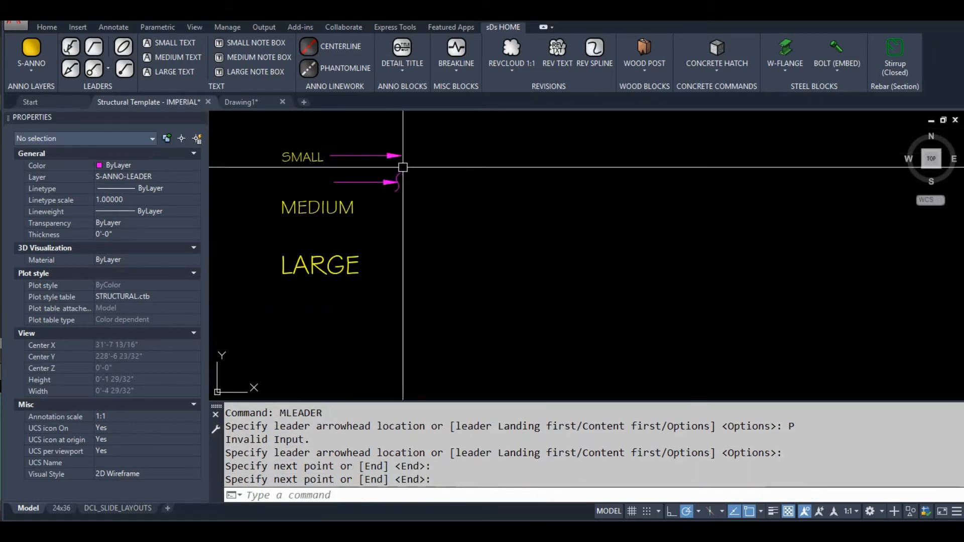
- Place a small note box reading "SMALL" below the LARGE text
left_click(267, 43)
middle_click_drag(417, 270, 462, 170)
left_click(317, 258)
left_click(410, 284)
type("SMALL")
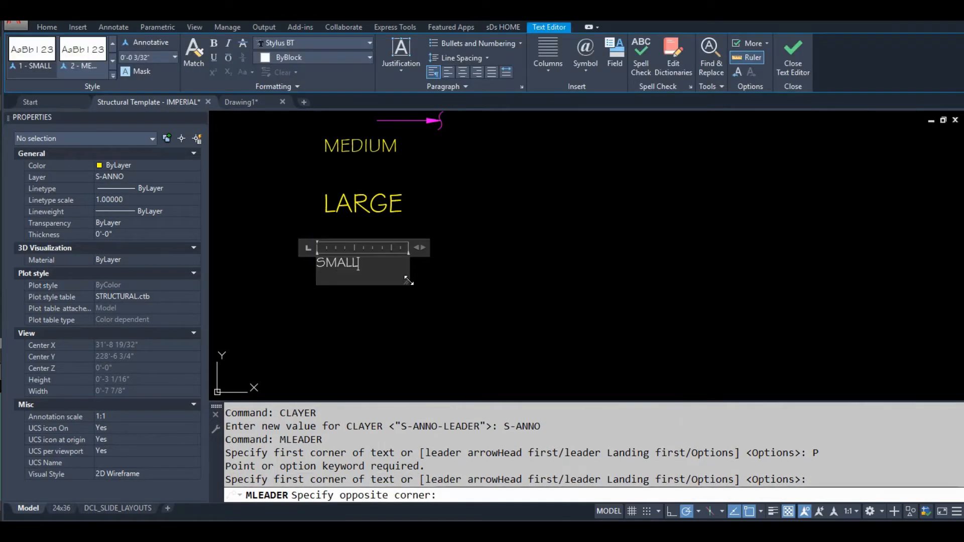
left_click(481, 345)
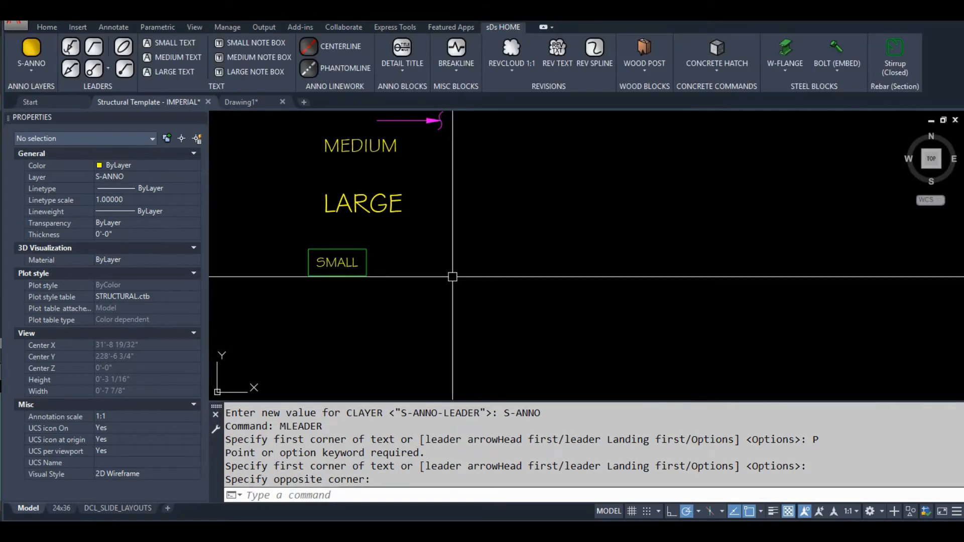
- Place a medium note box reading "MEDIUM" below the small note box
left_click(254, 73)
left_click(310, 307)
left_click(417, 353)
type("MEDIUM")
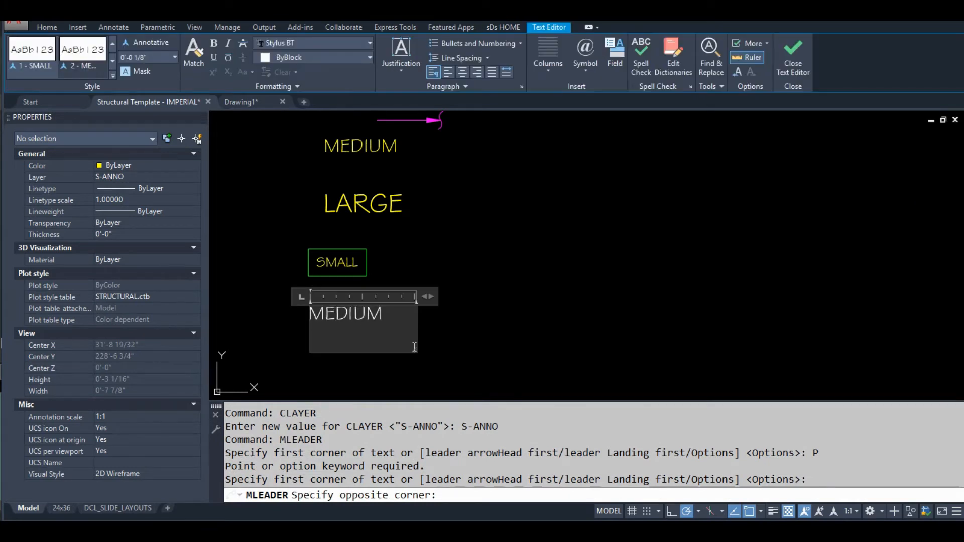
left_click(498, 296)
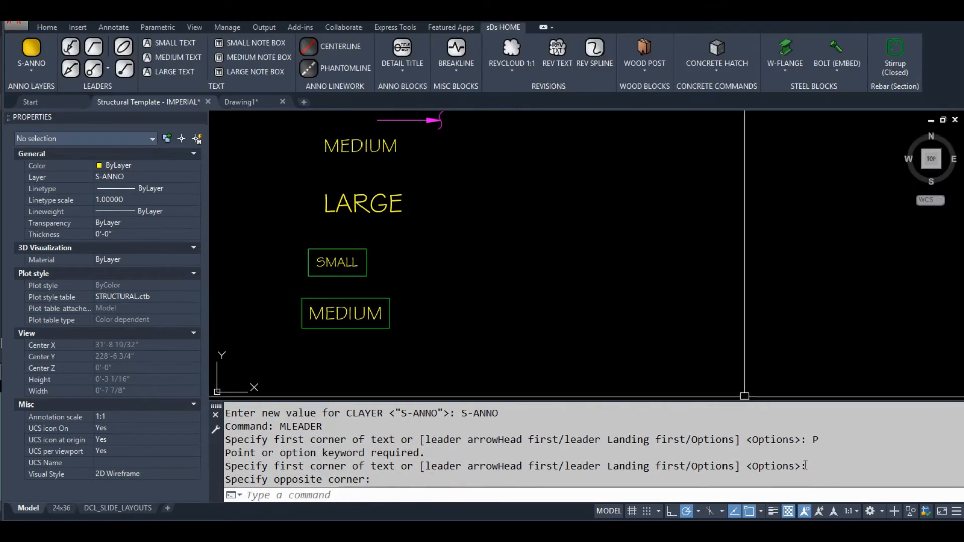
- Insert the section mark block below the medium note box
middle_click_drag(528, 256, 510, 251)
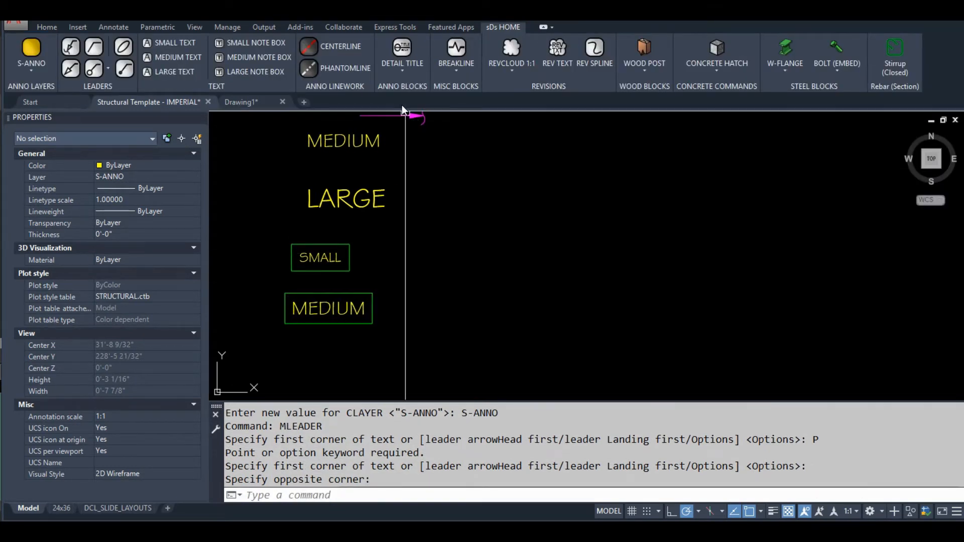
left_click(402, 73)
left_click(411, 92)
scroll(427, 181, "down", 5)
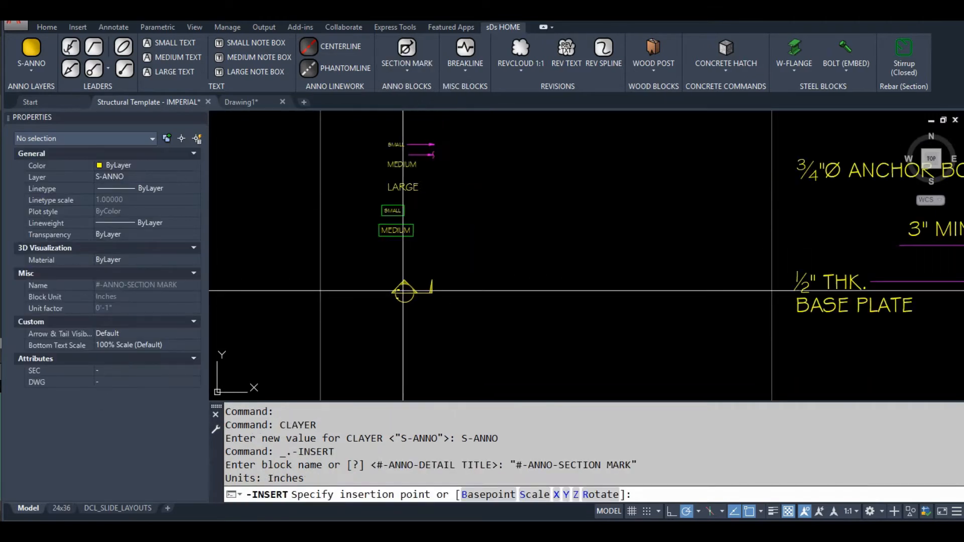
left_click(395, 265)
- Set the annotation scale to 3" = 1'-0"
left_click(850, 512)
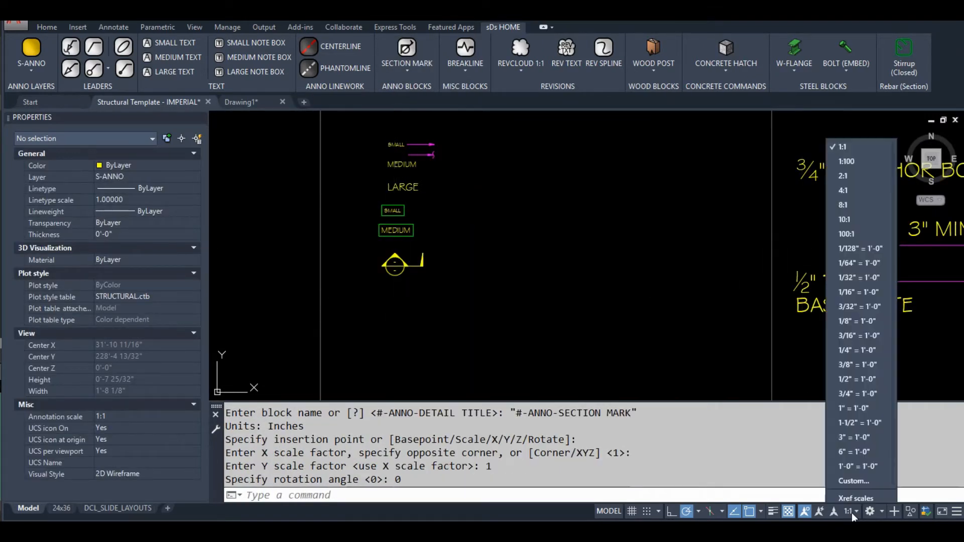
left_click(855, 434)
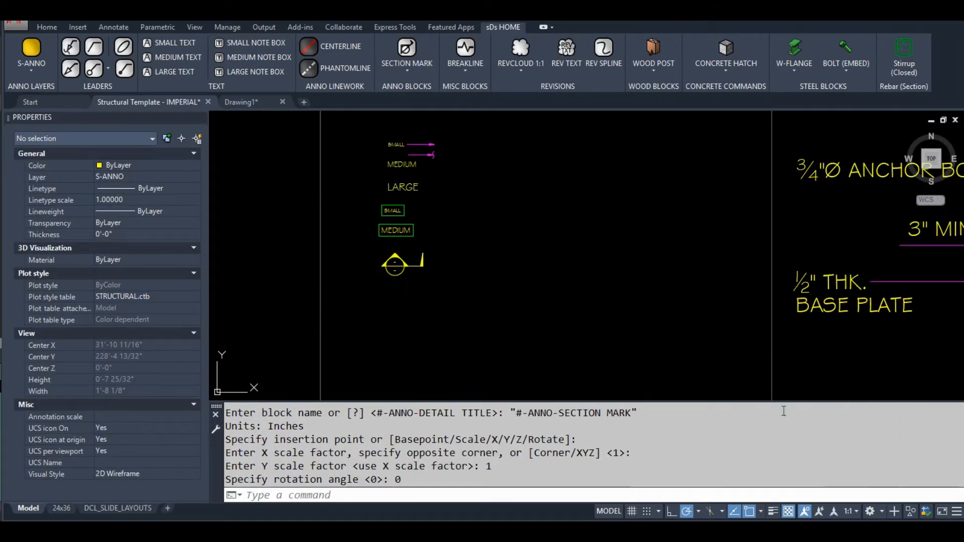
scroll(513, 223, "up", 2)
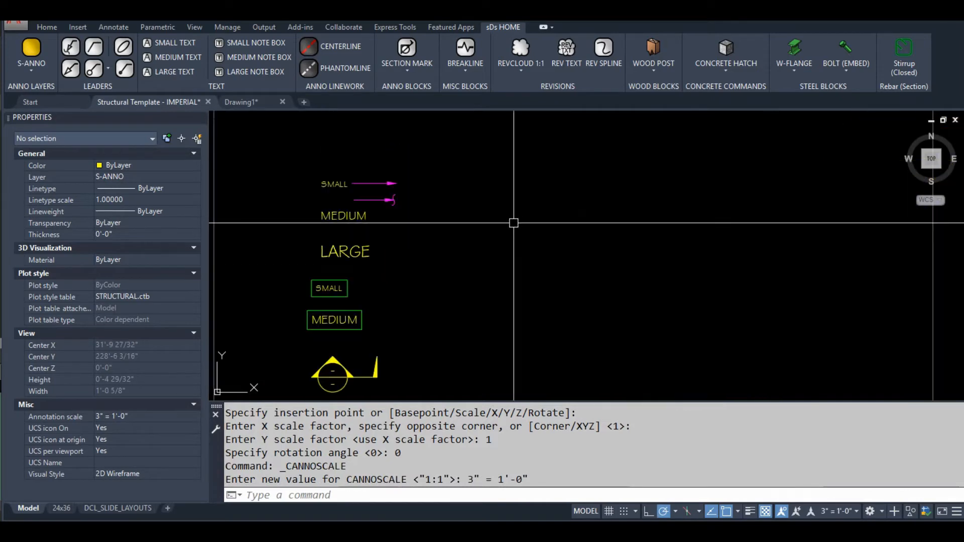
- Place small annotative text reading "SMALL" beside the existing SMALL text and leaders
left_click(168, 44)
left_click(452, 176)
left_click(622, 216)
type("SMALL")
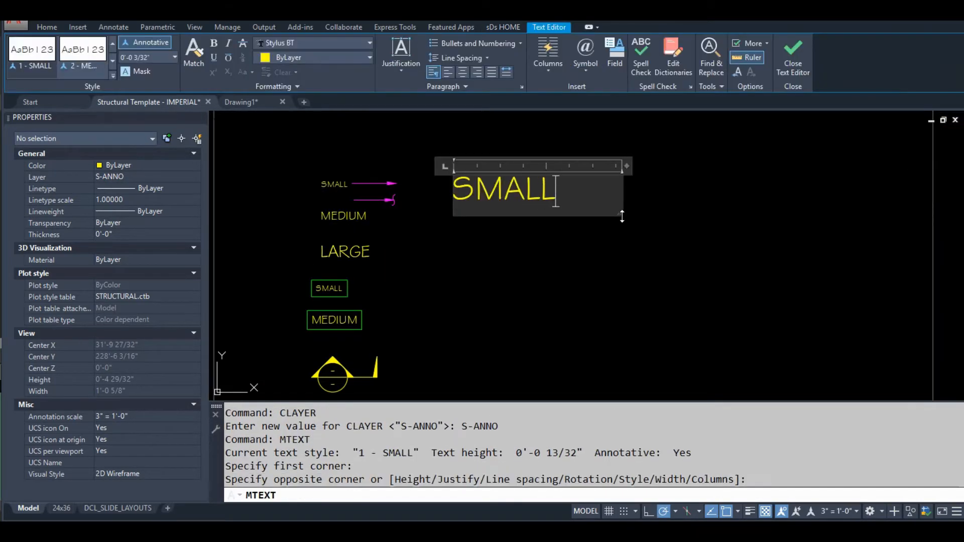
left_click(595, 131)
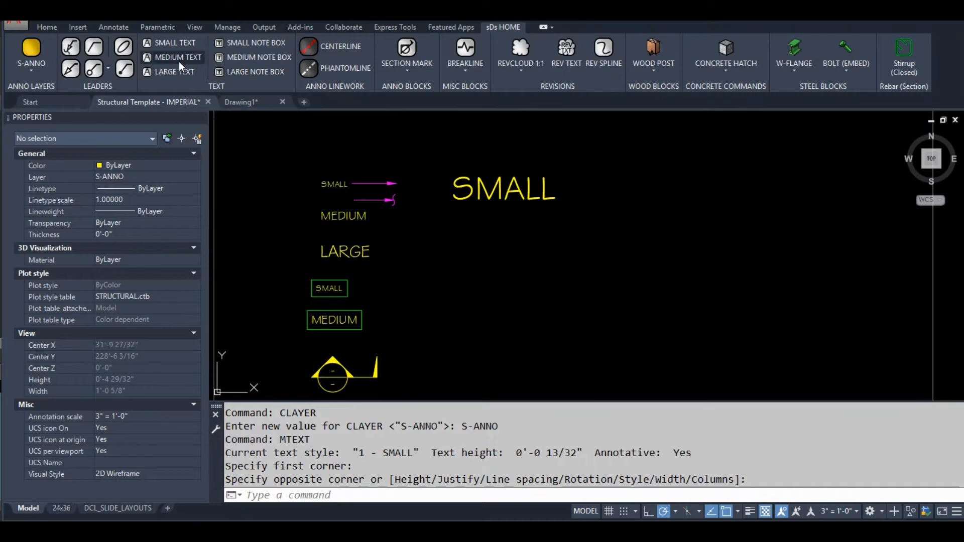
- Place medium annotative text reading "MEDIUM" below the new, larger SMALL text
left_click(179, 59)
left_click(454, 201)
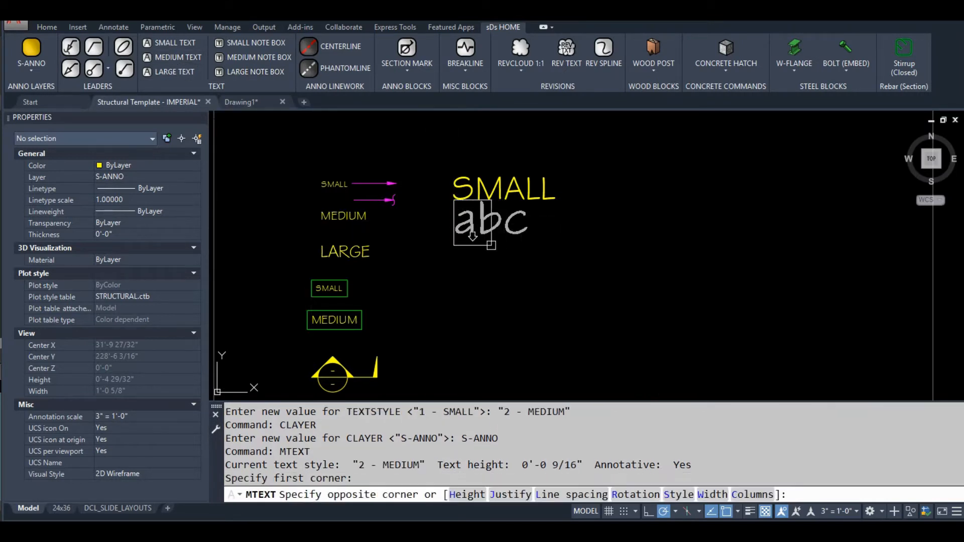
key("Escape")
key("Return")
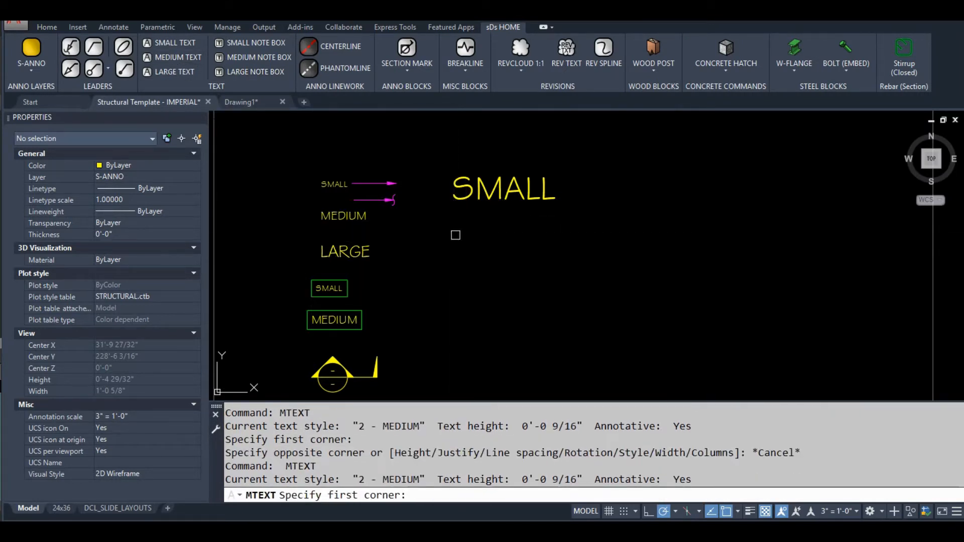
left_click(456, 235)
left_click(608, 292)
type("ME")
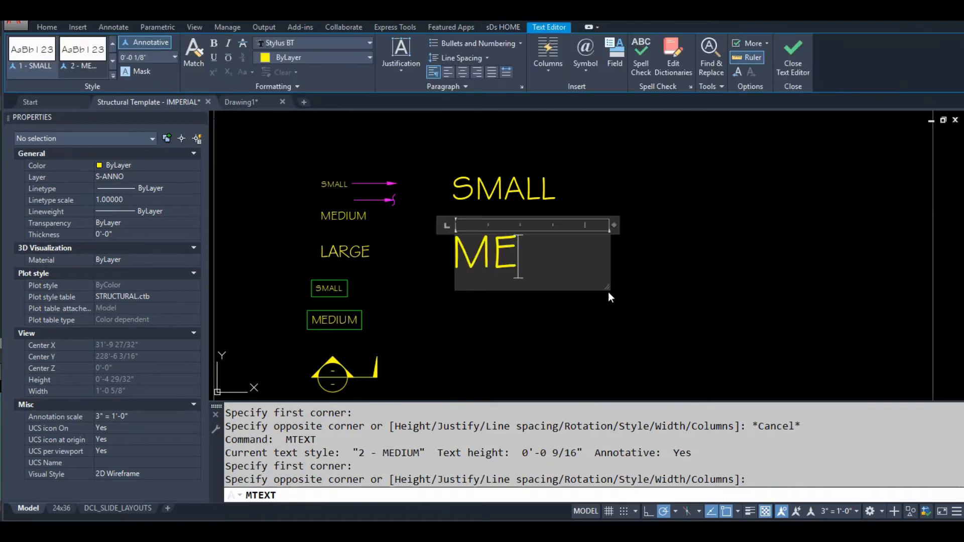
type("DIUM")
left_click(502, 331)
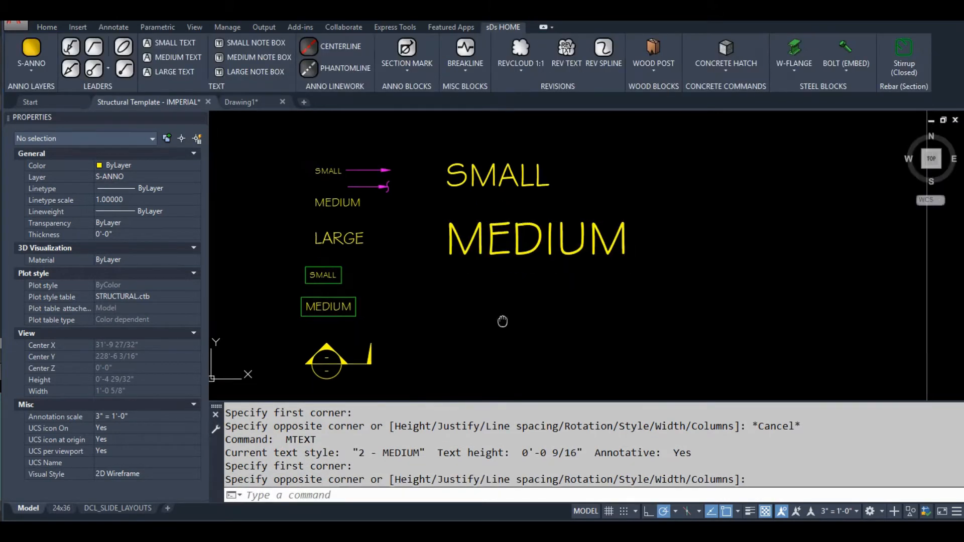
- Place large annotative text reading "LARGE" below the new MEDIUM text
left_click(174, 71)
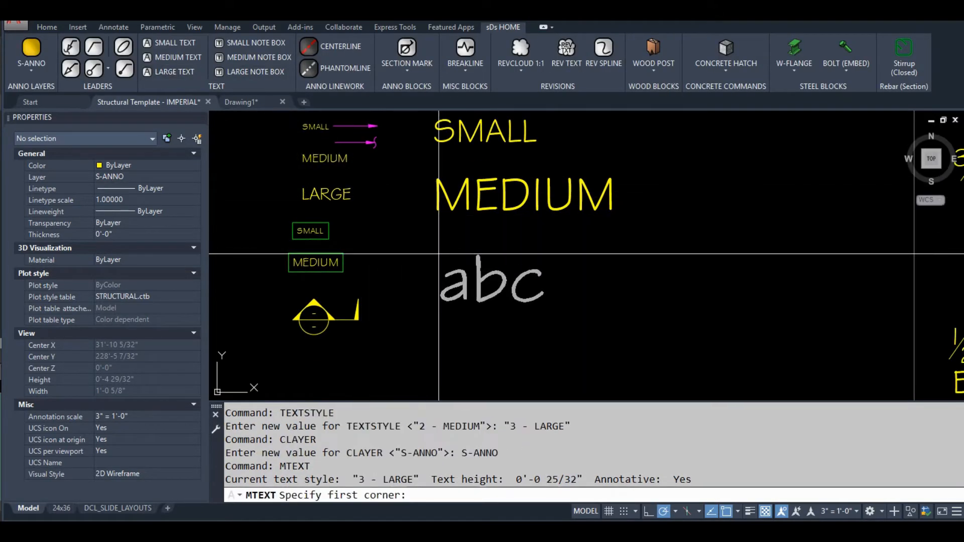
left_click(438, 254)
left_click(728, 330)
type("LARGE")
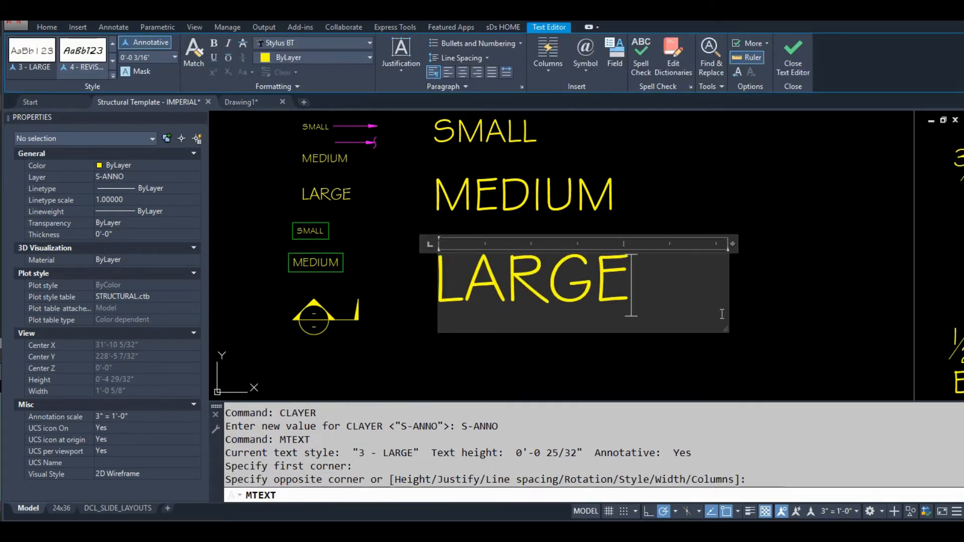
left_click(758, 198)
scroll(703, 233, "down", 2)
middle_click_drag(703, 232, 669, 201)
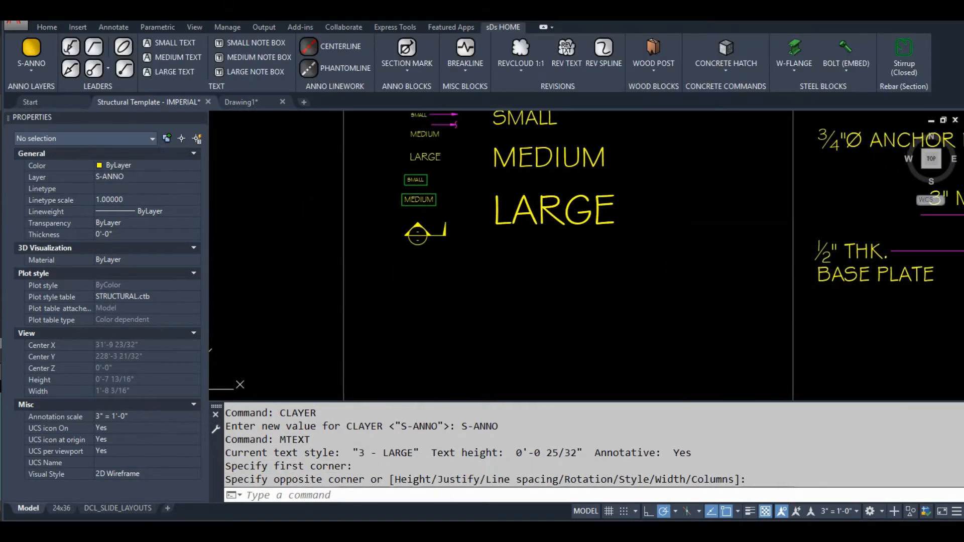
- Place a small note box reading "SMALL" below the new LARGE text
left_click(258, 44)
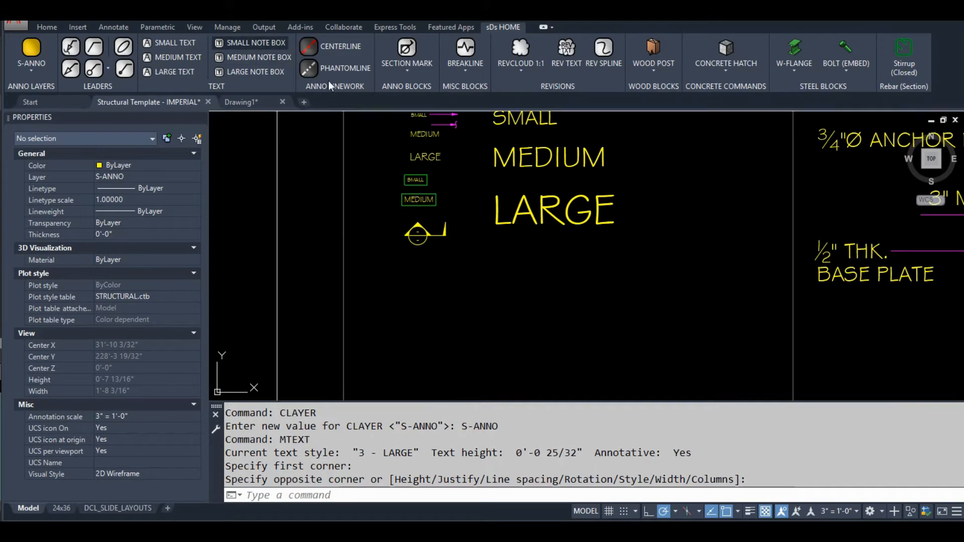
left_click(492, 263)
left_click(657, 307)
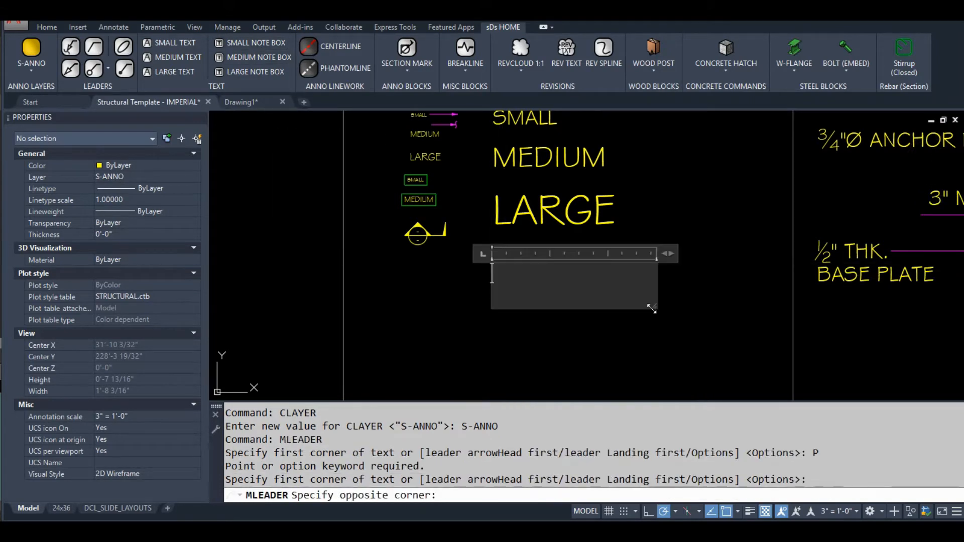
type("SMALL")
left_click(551, 375)
middle_click_drag(551, 376, 522, 324)
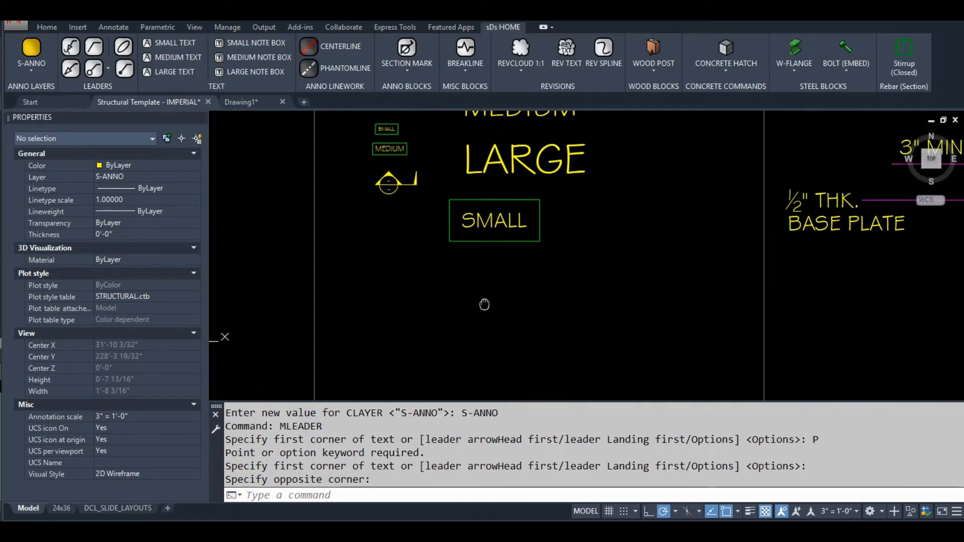
- Place a medium note box reading "MEDIUM" below the new SMALL note box
left_click(235, 74)
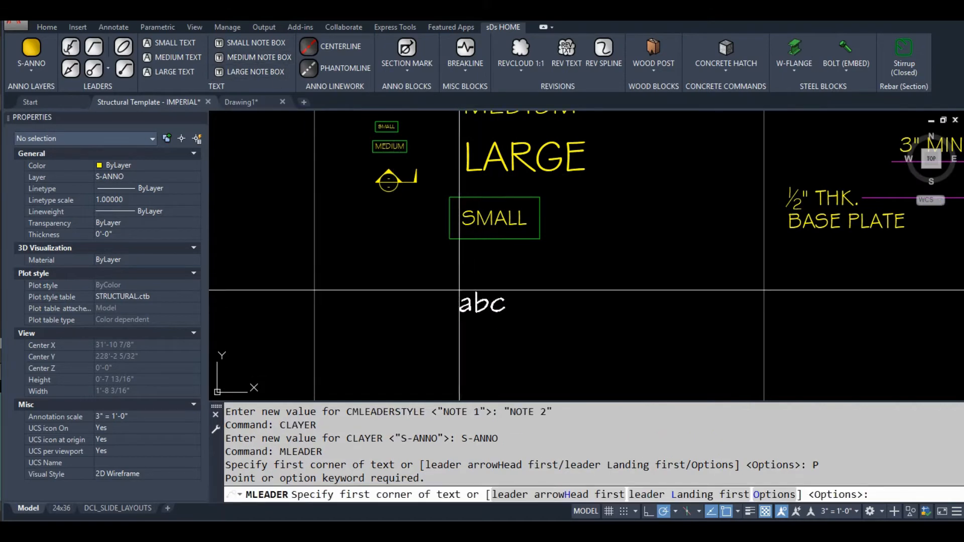
left_click(458, 278)
left_click(650, 324)
type("MEDIUM")
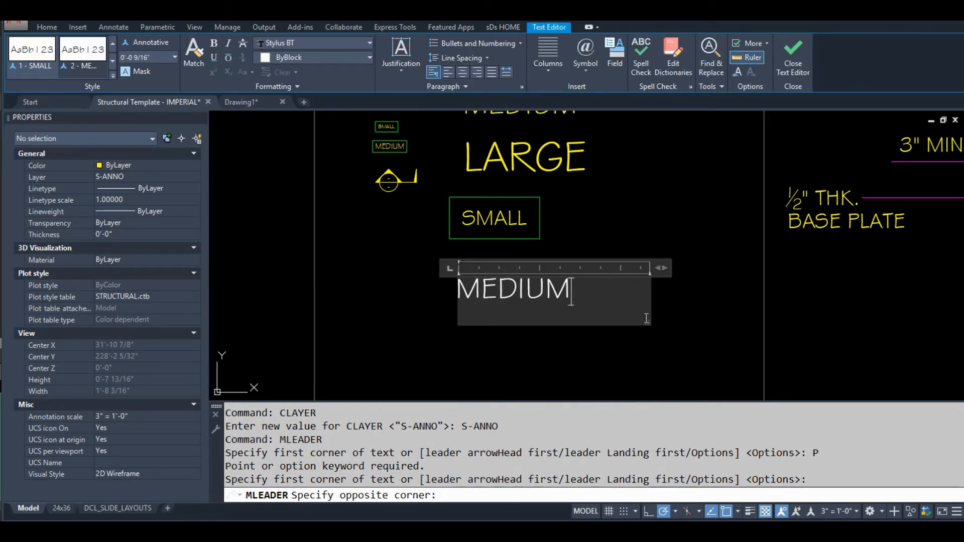
left_click(378, 296)
middle_click_drag(377, 296, 356, 245)
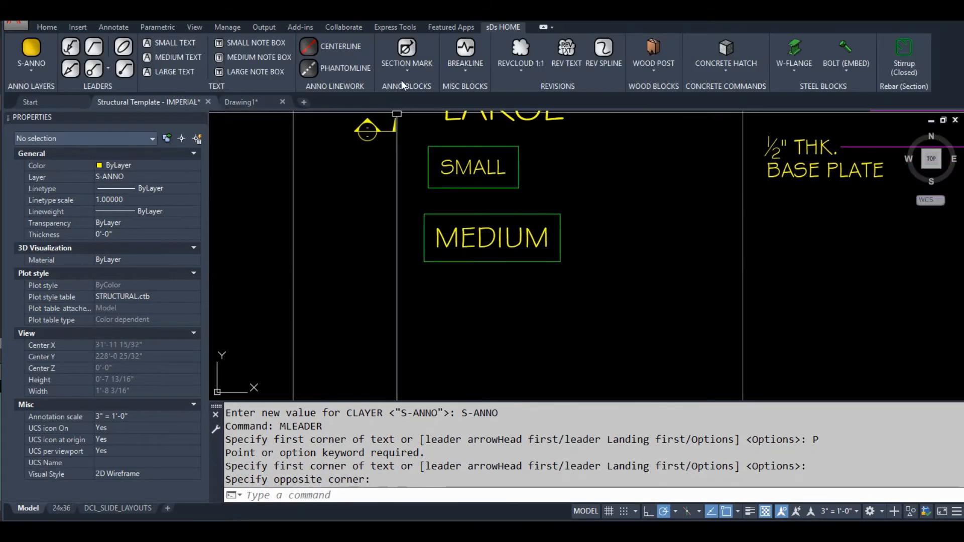
- Insert the section mark block below the new MEDIUM note box
left_click(407, 68)
left_click(414, 96)
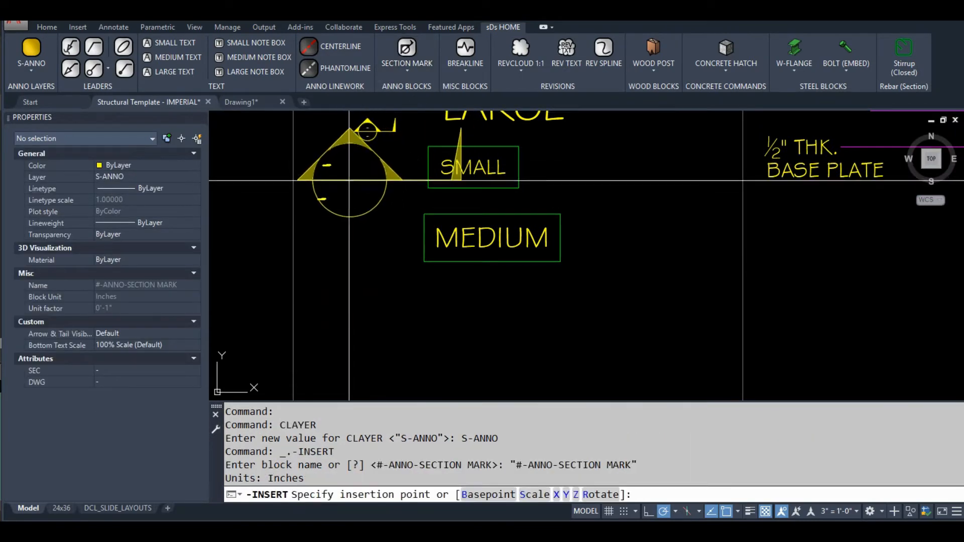
left_click(454, 339)
scroll(417, 246, "down", 2)
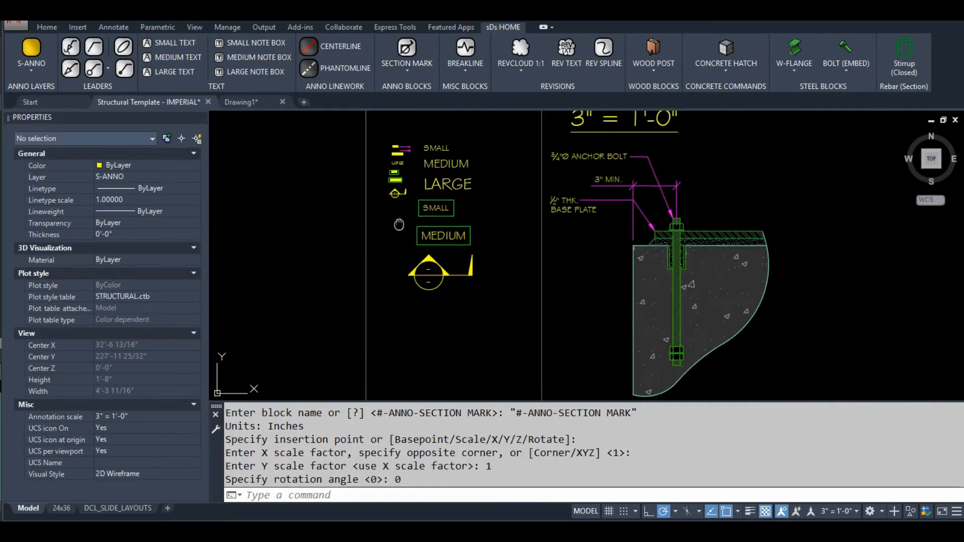
middle_click_drag(373, 185, 370, 229)
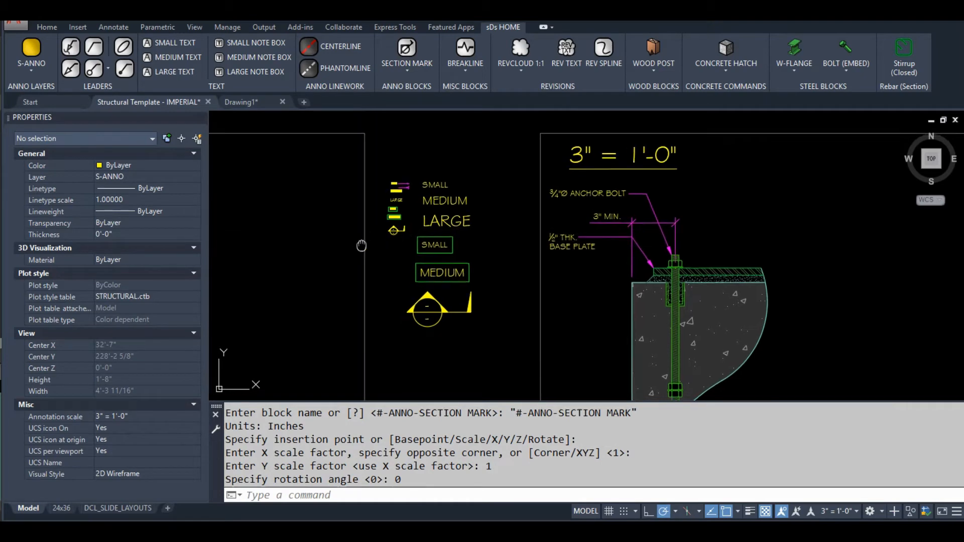
- Switch ANNOALLVISIBLE off and back on at the "SCALE: 1 TO 1" detail, and set the annotation scale to 1:1
scroll(382, 225, "up", 2)
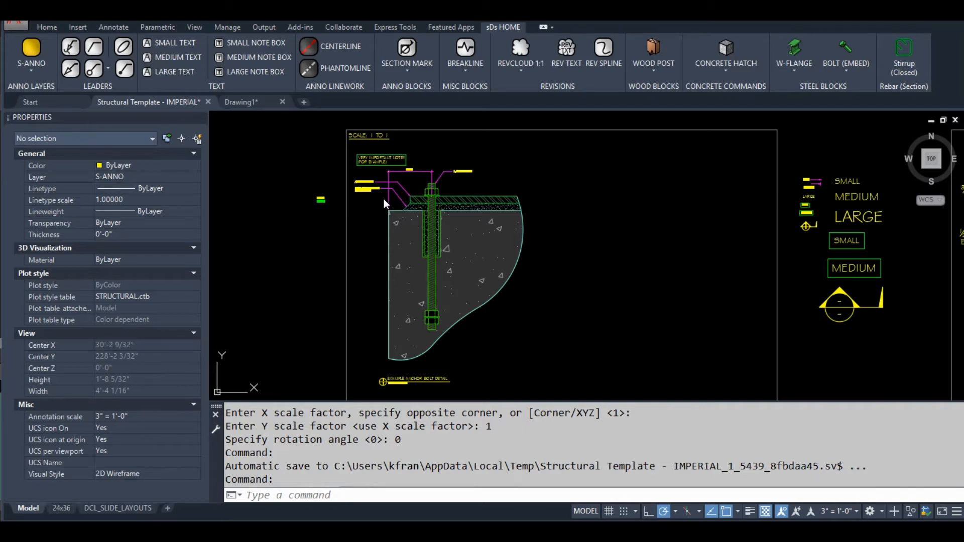
scroll(385, 233, "up", 4)
middle_click_drag(385, 234, 410, 238)
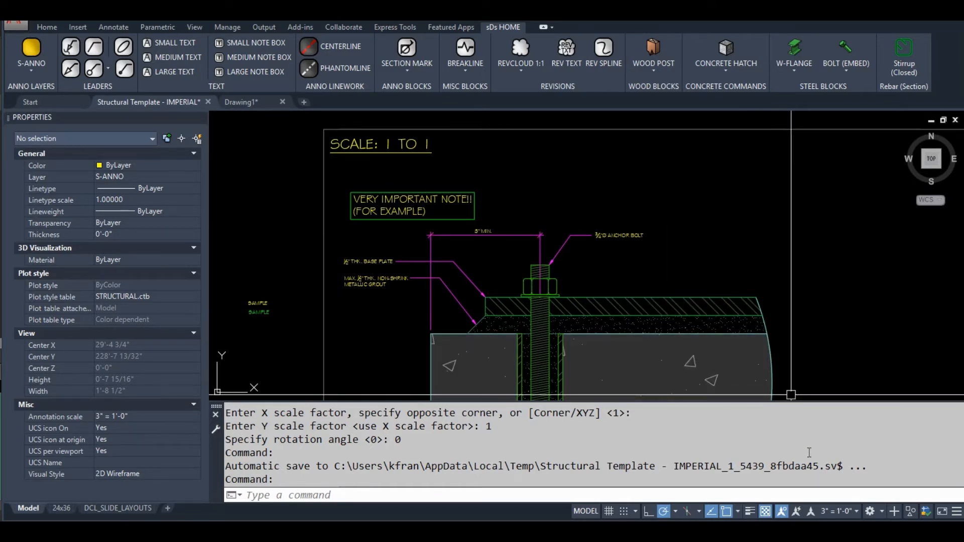
left_click(782, 515)
left_click(782, 515)
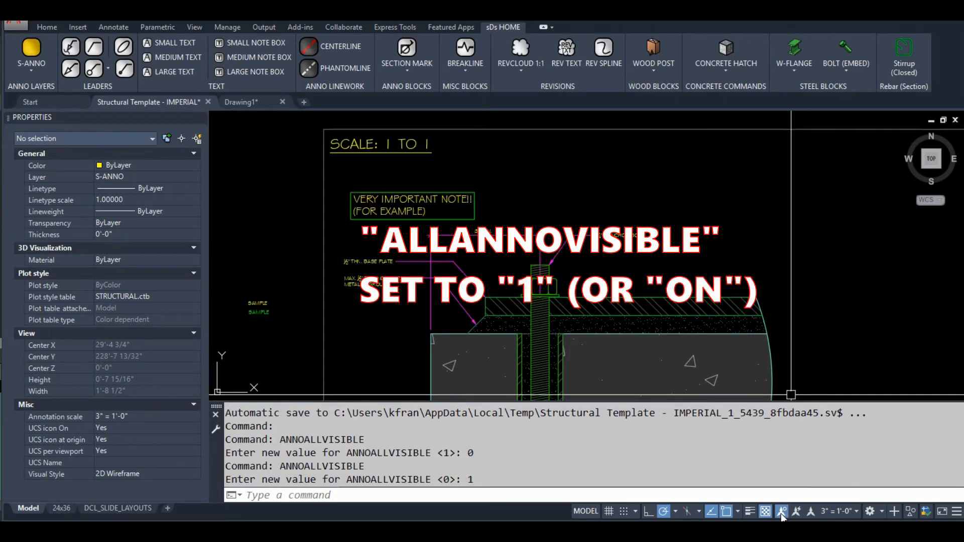
left_click(838, 511)
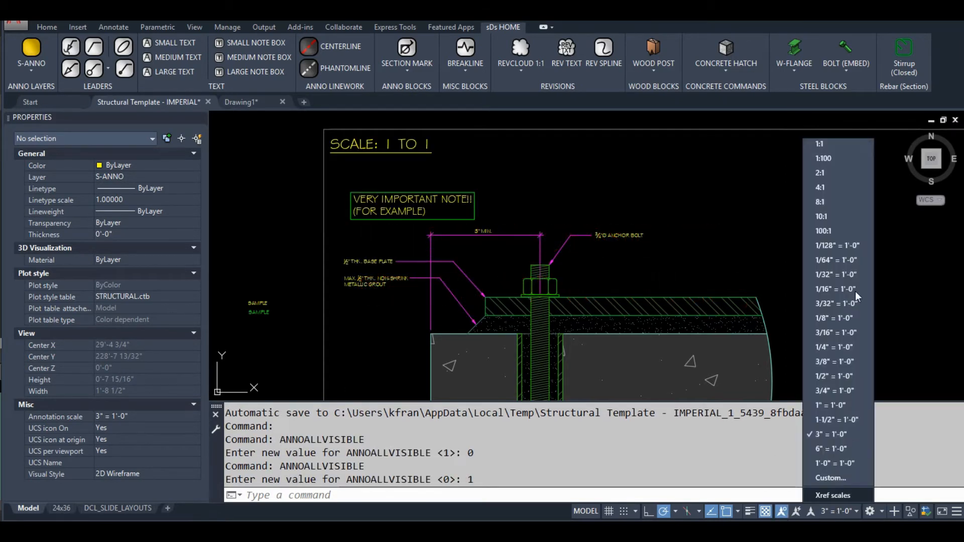
left_click(834, 146)
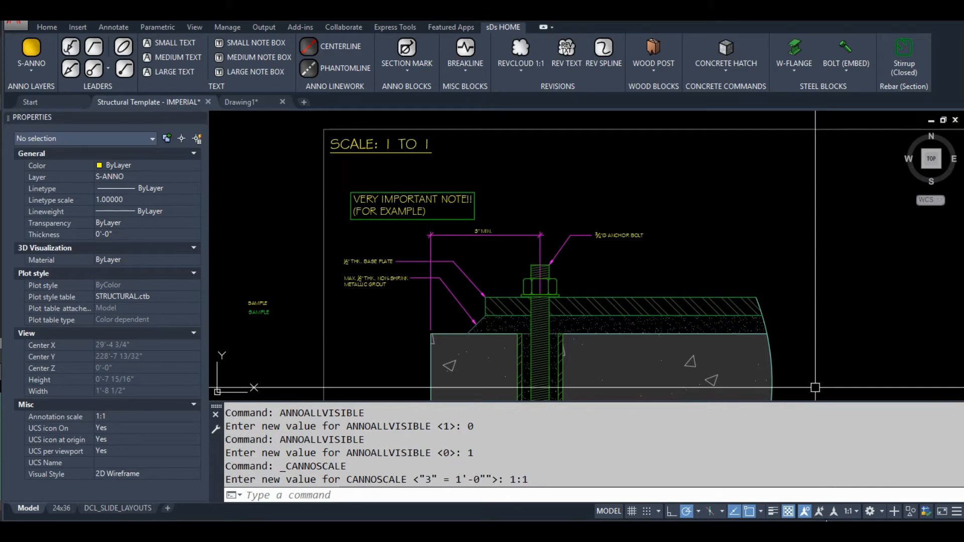
- Toggle ANNOALLVISIBLE off and back on to compare the visibility of the "VERY IMPORTANT NOTE!!" box at 1:1
left_click(805, 511)
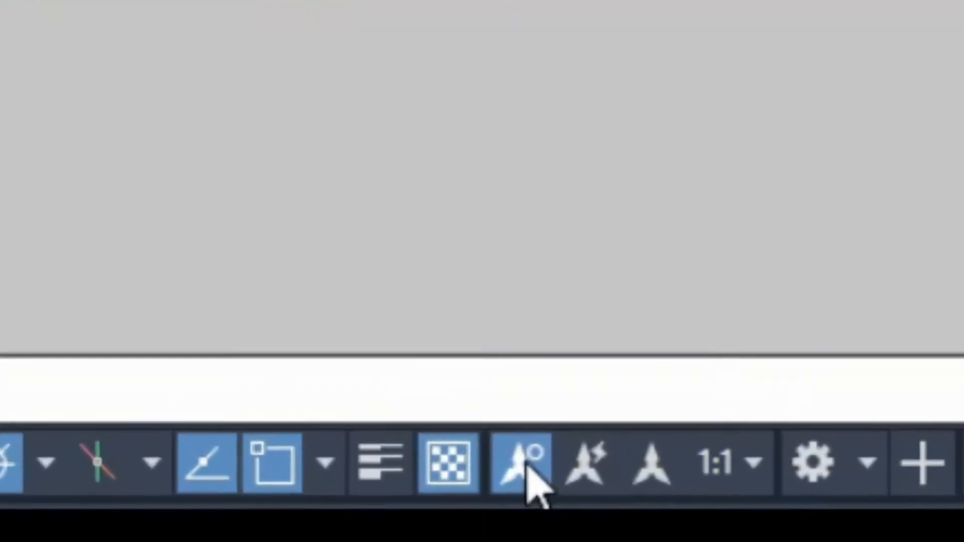
left_click(424, 449)
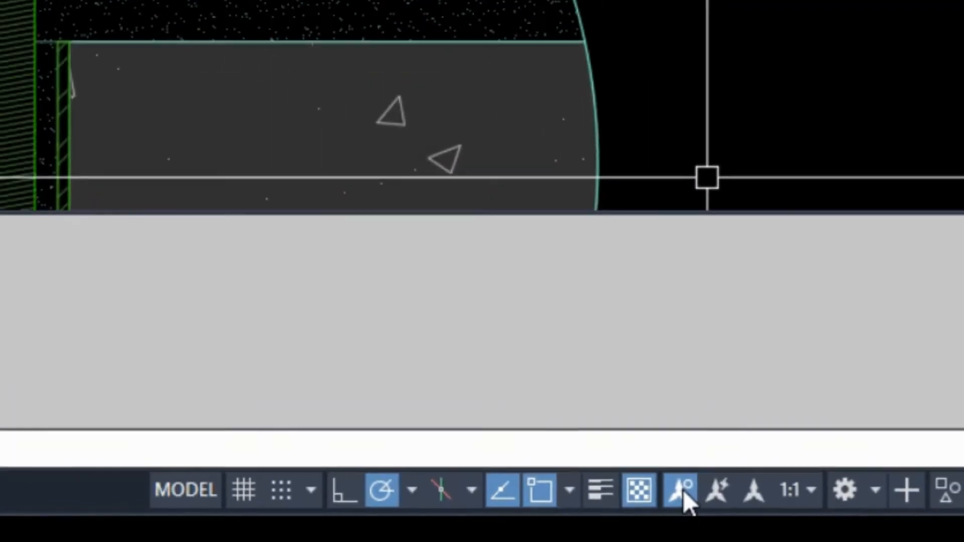
left_click(425, 449)
left_click(785, 508)
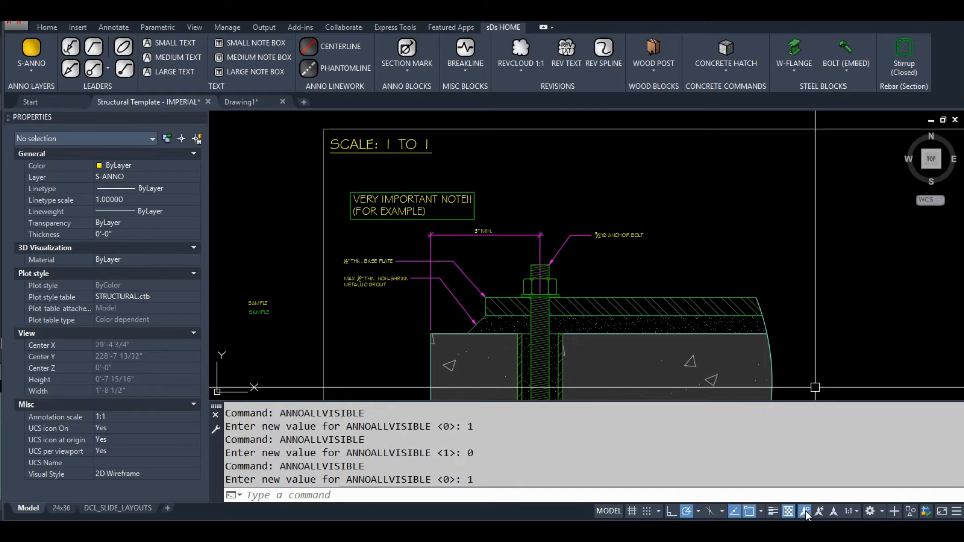
scroll(347, 166, "up", 2)
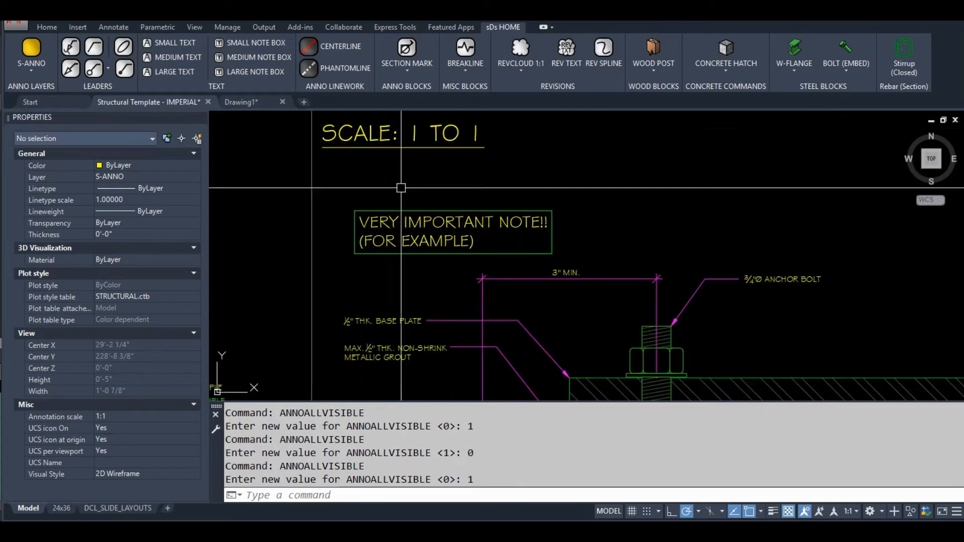
left_click(806, 512)
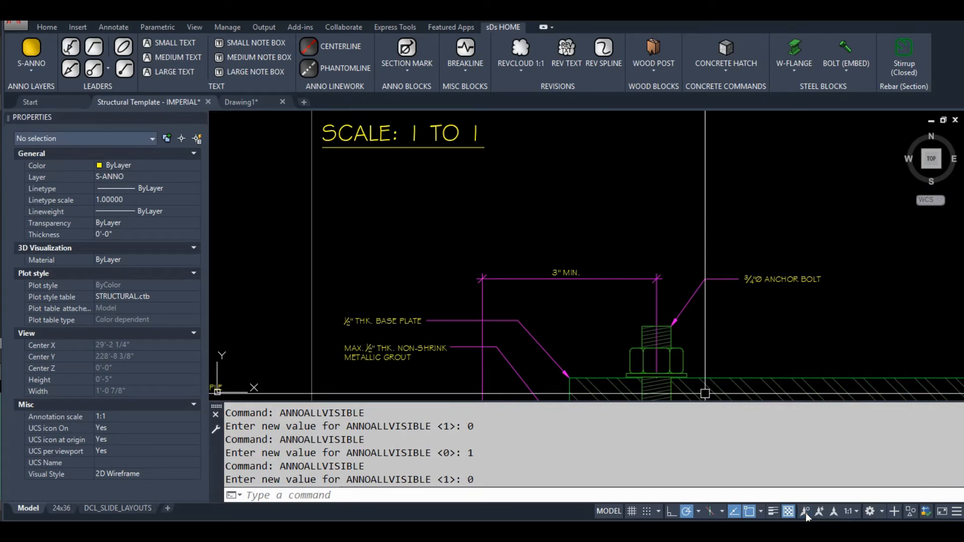
left_click(806, 513)
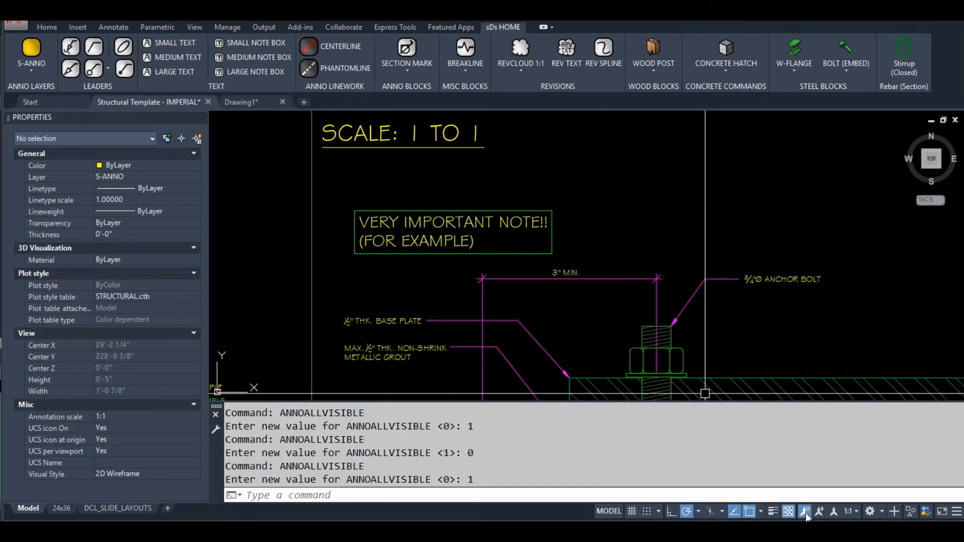
- Examine the object scale list of the "VERY IMPORTANT NOTE!!" box, leaving its scales as they are
left_click(418, 234)
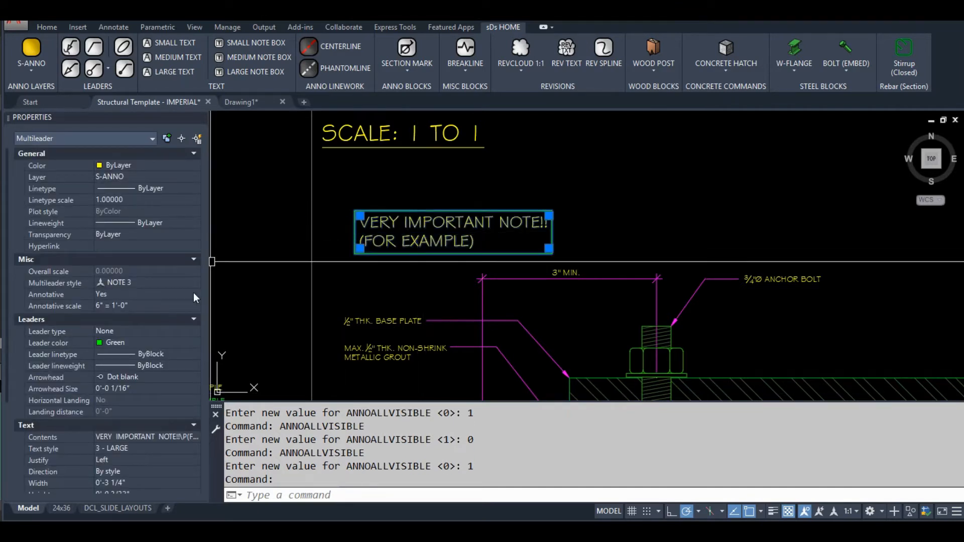
left_click(152, 306)
left_click(195, 306)
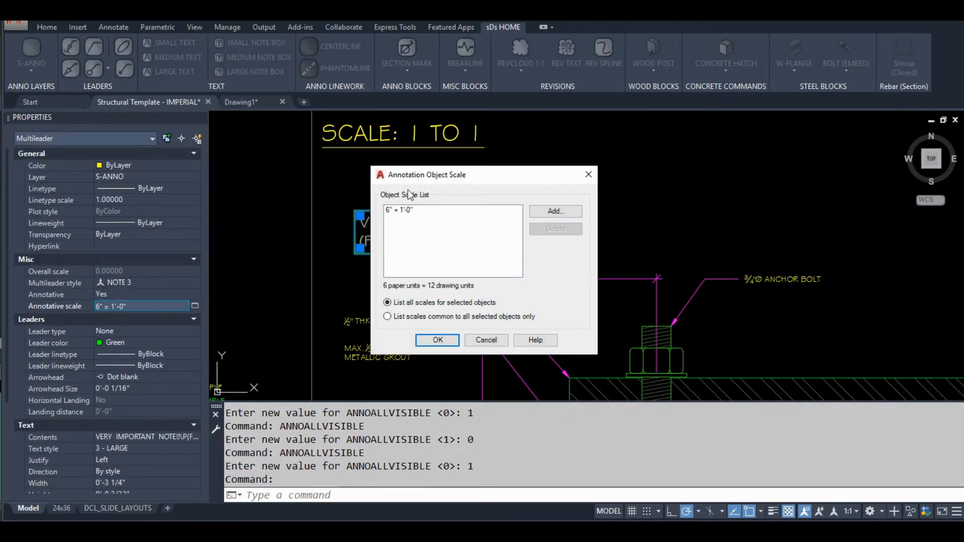
left_click(400, 214)
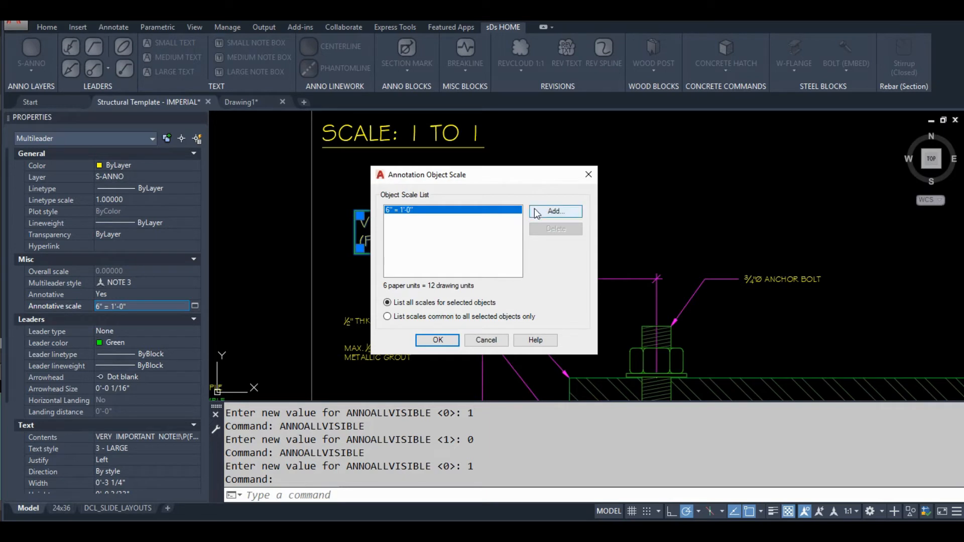
left_click(589, 174)
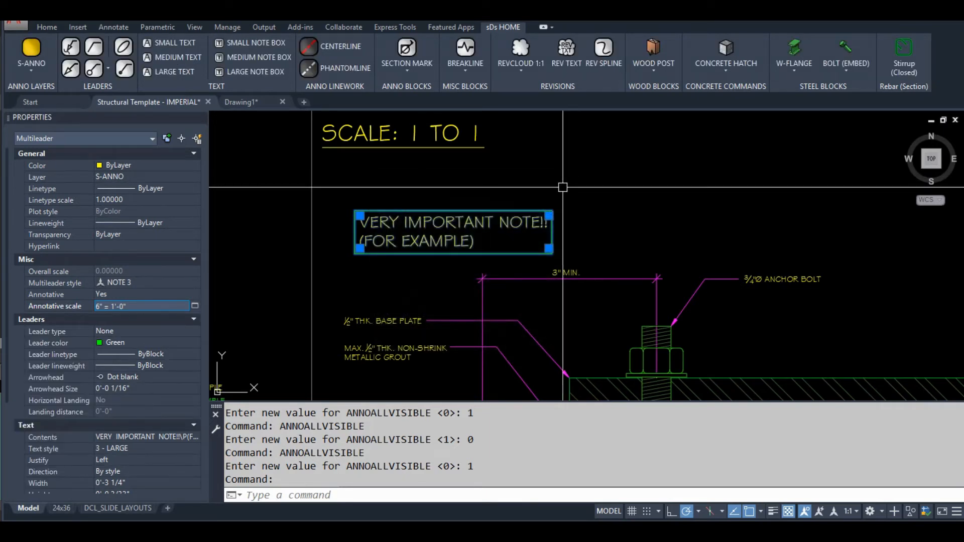
key("Escape")
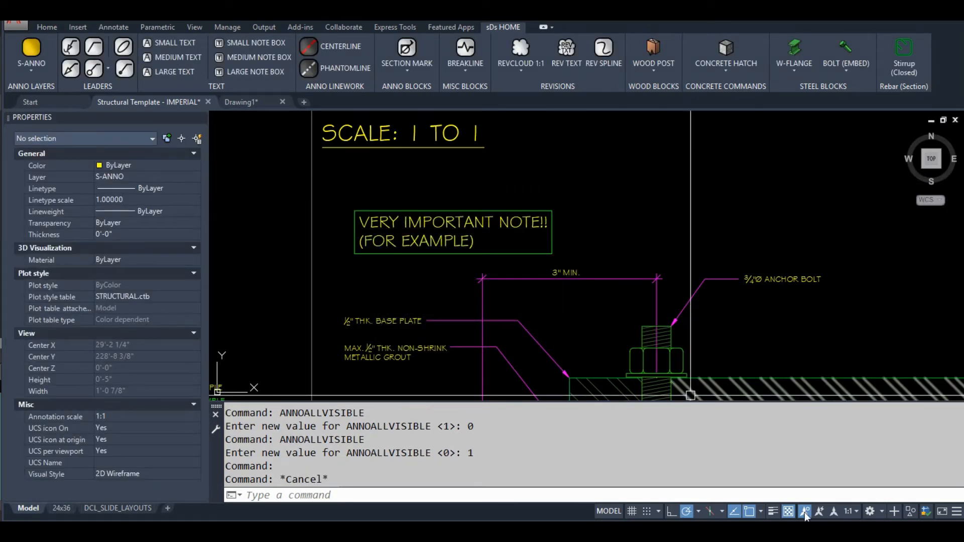
- Set ANNOALLVISIBLE to 0 to hide annotative objects that do not support the current 1:1 scale
left_click(804, 511)
left_click(804, 512)
left_click(806, 513)
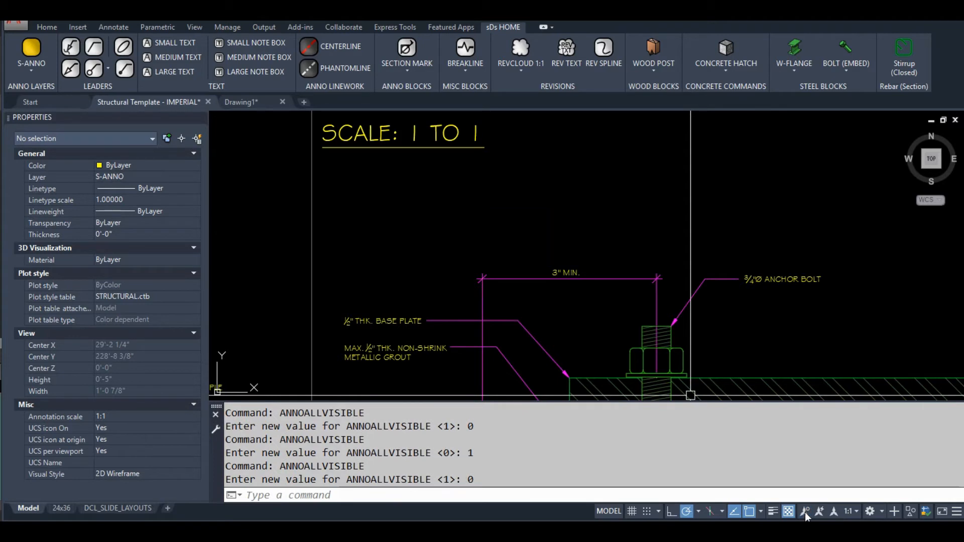
- Set ANNOALLVISIBLE back to 1 and check the "VERY IMPORTANT NOTE!!" box on the anchor bolt detail with the setting toggled
left_click(806, 512)
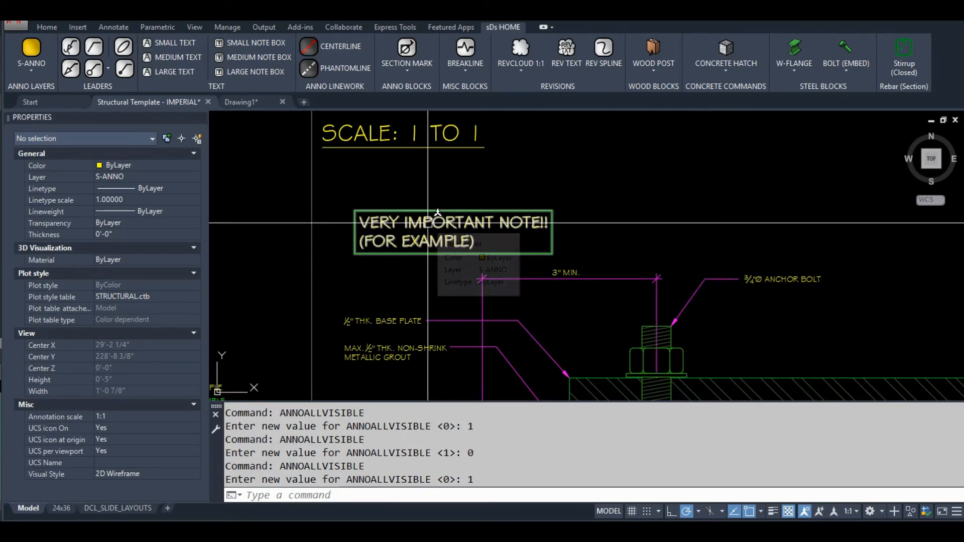
scroll(428, 223, "down", 5)
scroll(430, 259, "up", 5)
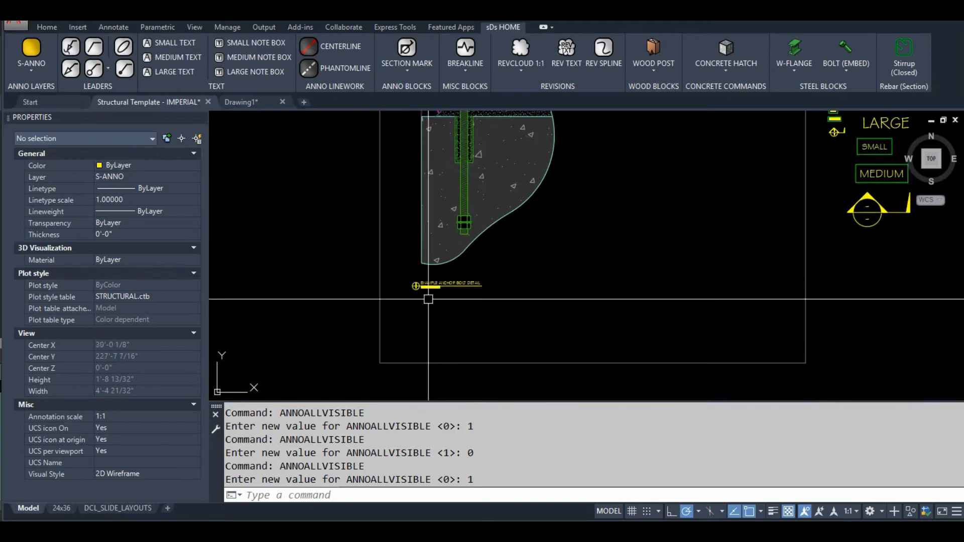
scroll(430, 259, "down", 4)
middle_click_drag(433, 181, 416, 392)
middle_click_drag(392, 119, 402, 345)
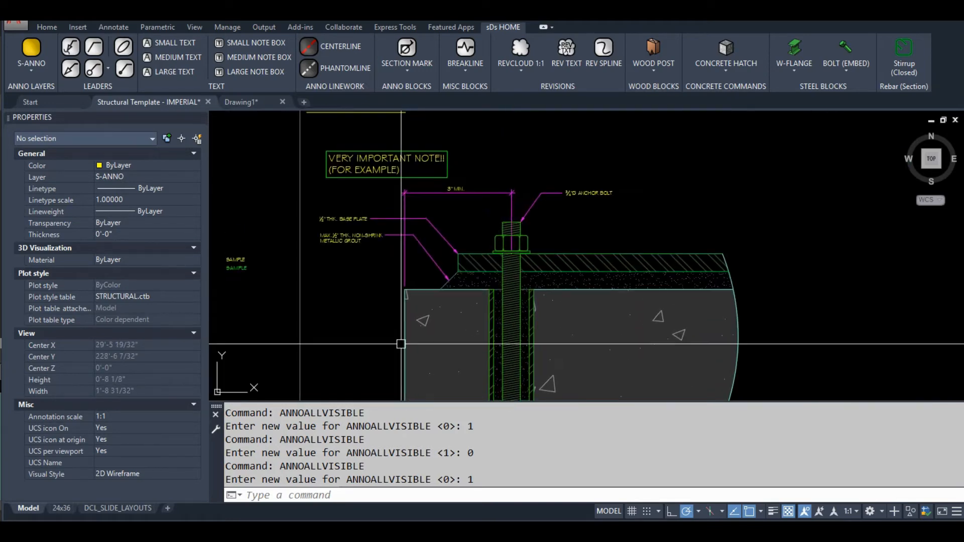
scroll(364, 147, "up", 4)
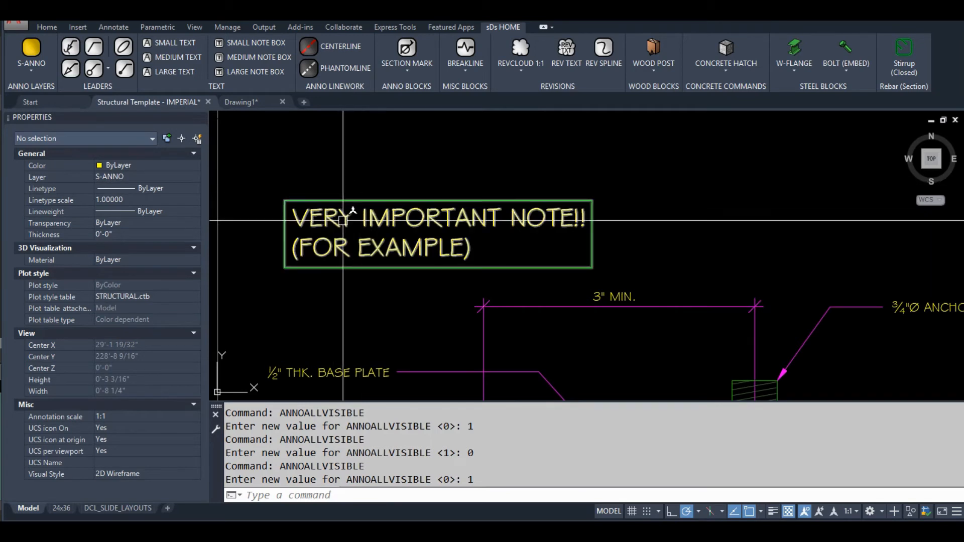
left_click(806, 512)
left_click(808, 516)
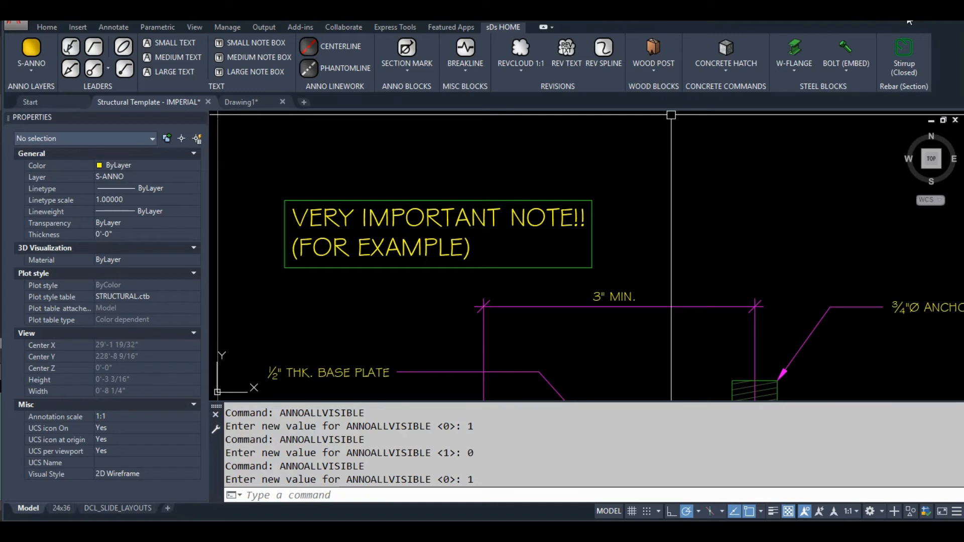
- Switch to the 24x36 layout and select the corner wood post inside the Sample Corner Detail viewport to compare both viewports
left_click(63, 508)
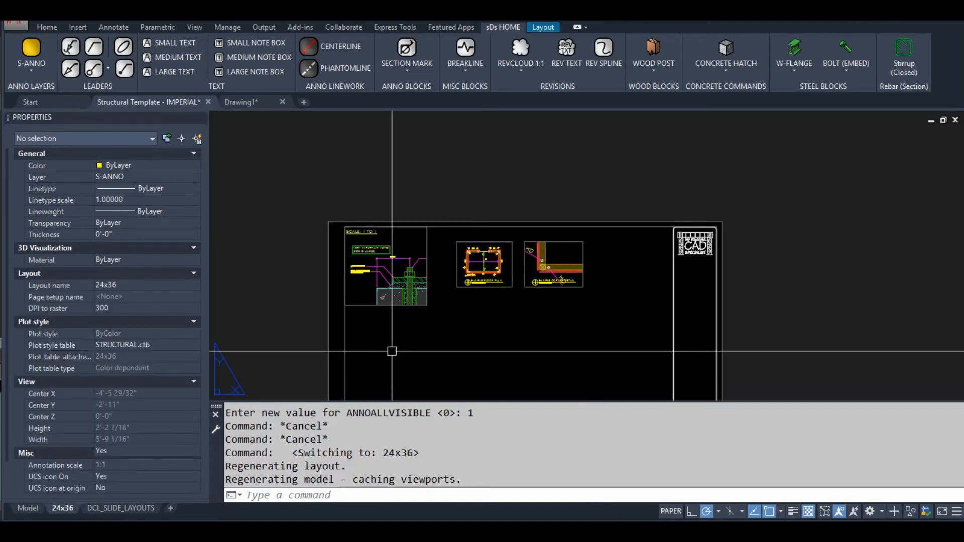
scroll(509, 264, "up", 6)
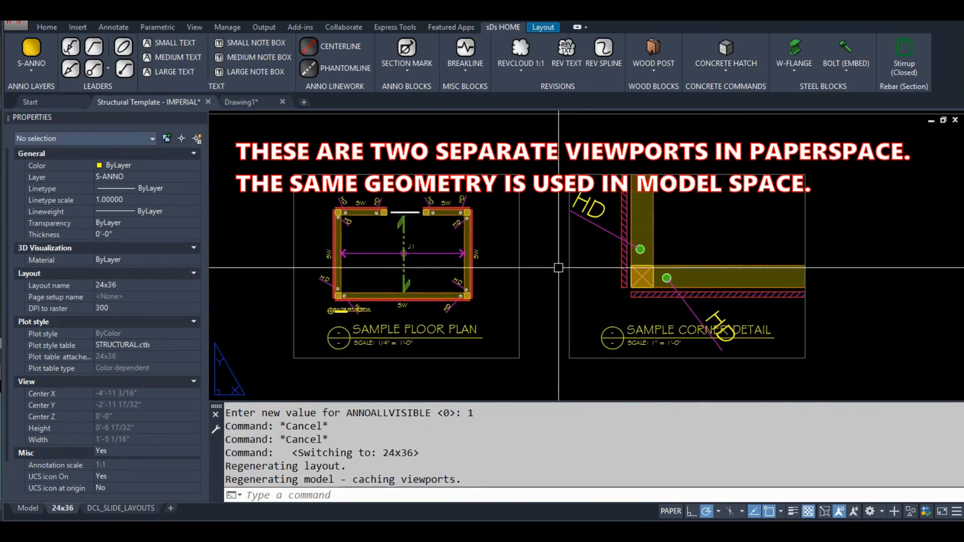
double_click(653, 259)
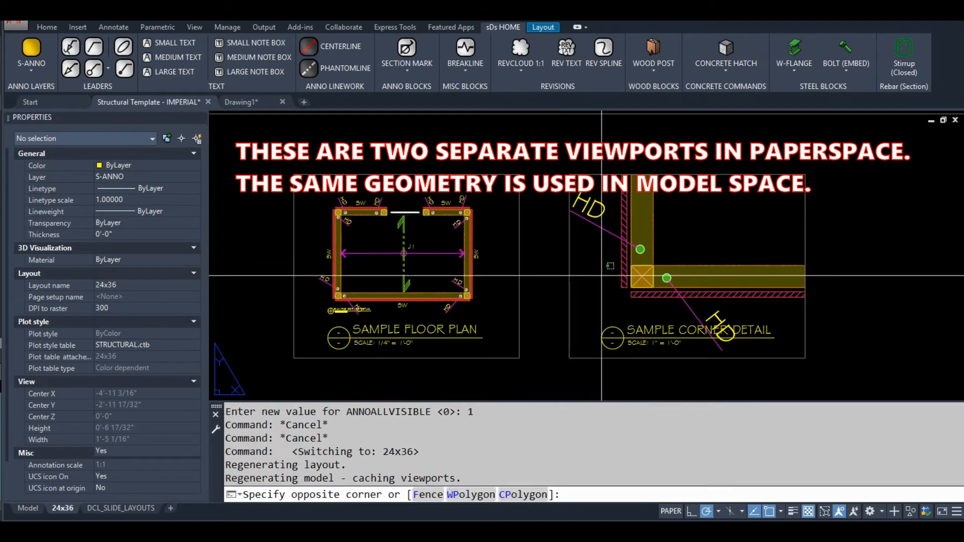
left_click(643, 266)
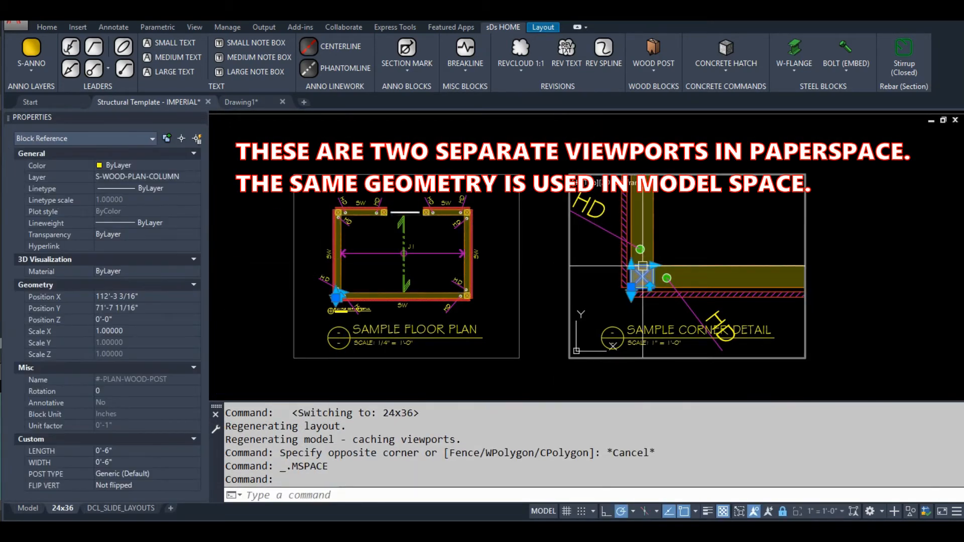
key("Escape")
key("Escape")
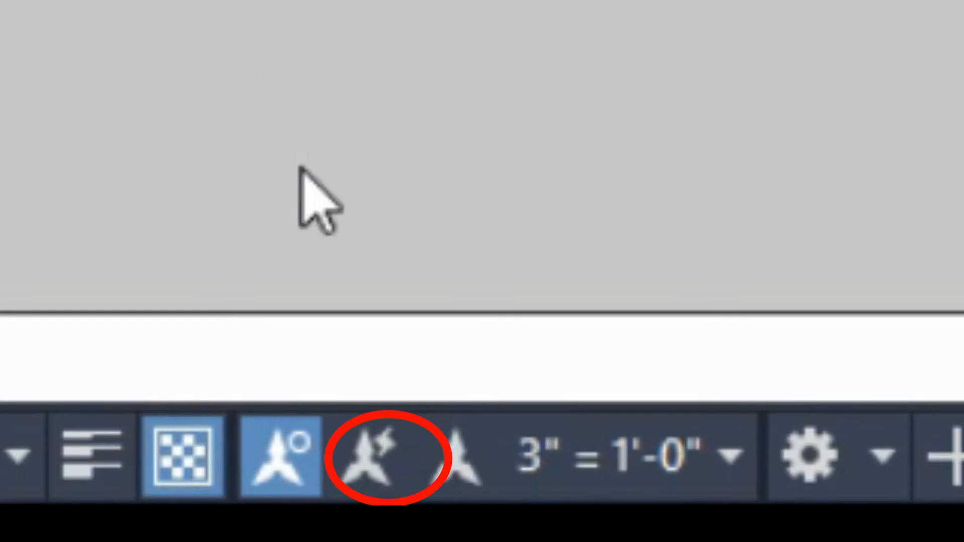
- Toggle ANNOAUTOSCALE on and back off at the 3" = 1'-0" annotation scale
left_click(388, 456)
left_click(387, 455)
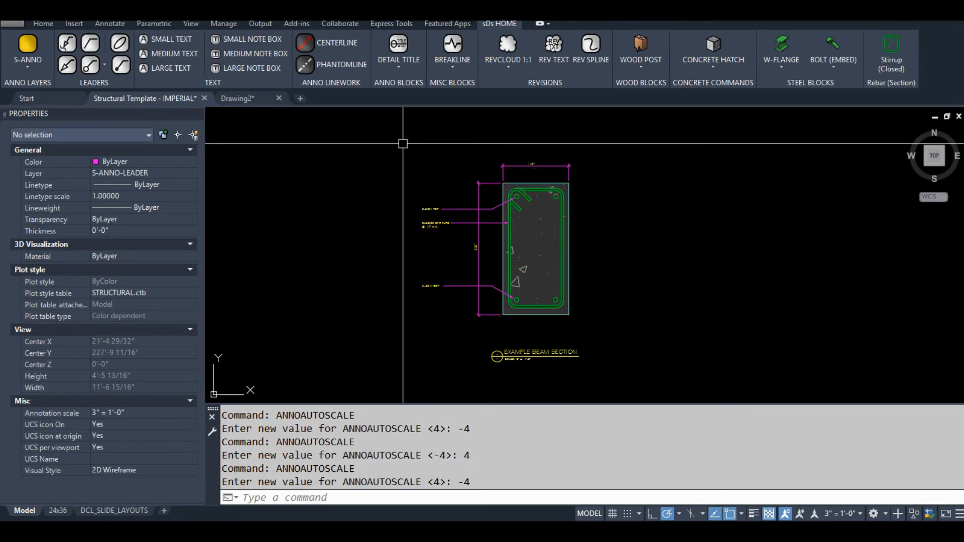
- Copy the whole example beam section, using the lower-right corner of the beam as base point
left_click(403, 143)
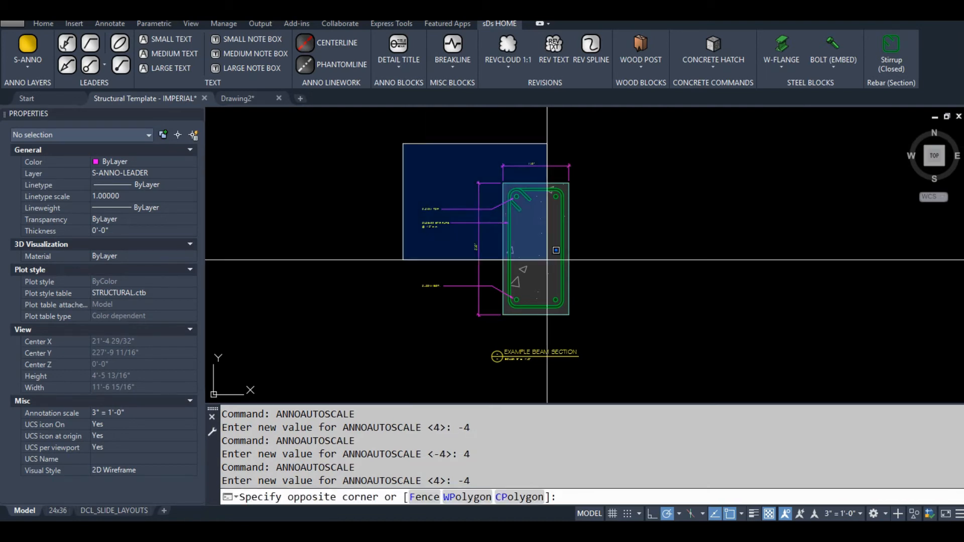
left_click(668, 372)
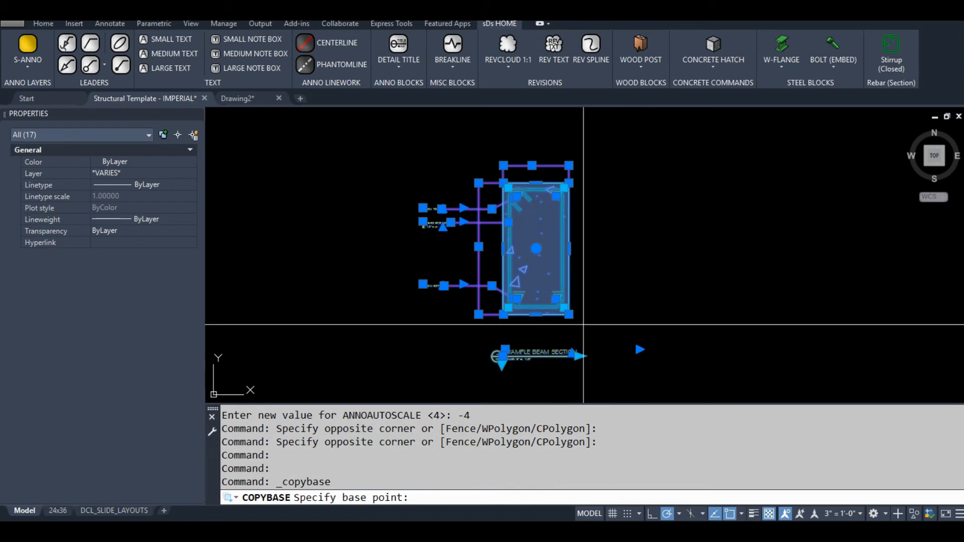
left_click(569, 315)
key("Escape")
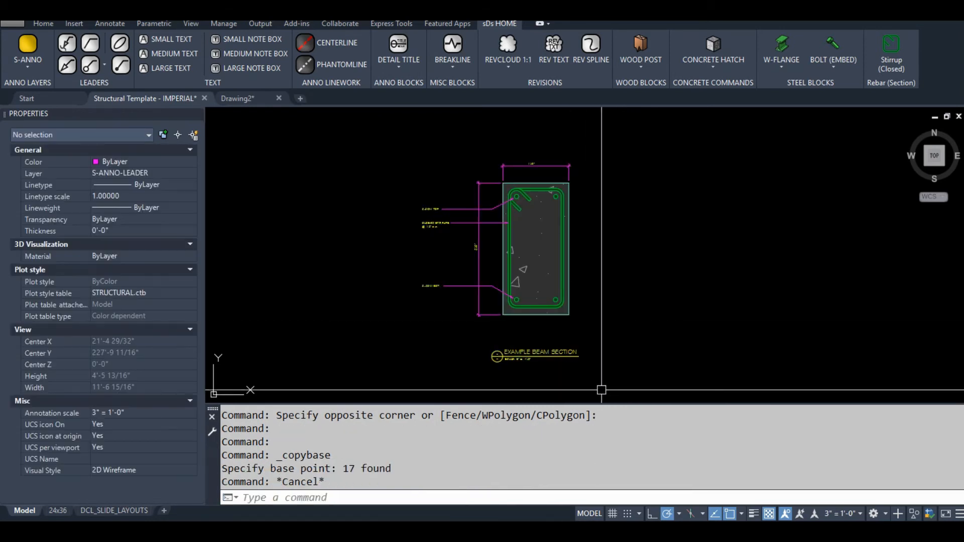
- Switch to Drawing2, turn its grid off and paste the beam section near the origin
left_click(567, 482)
key("F7")
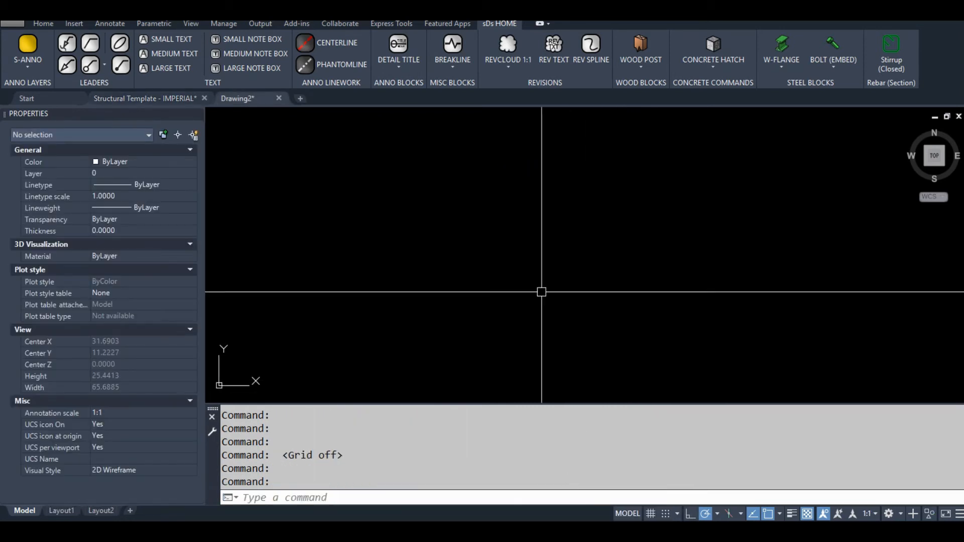
key("ctrl+v")
scroll(578, 276, "down", 3)
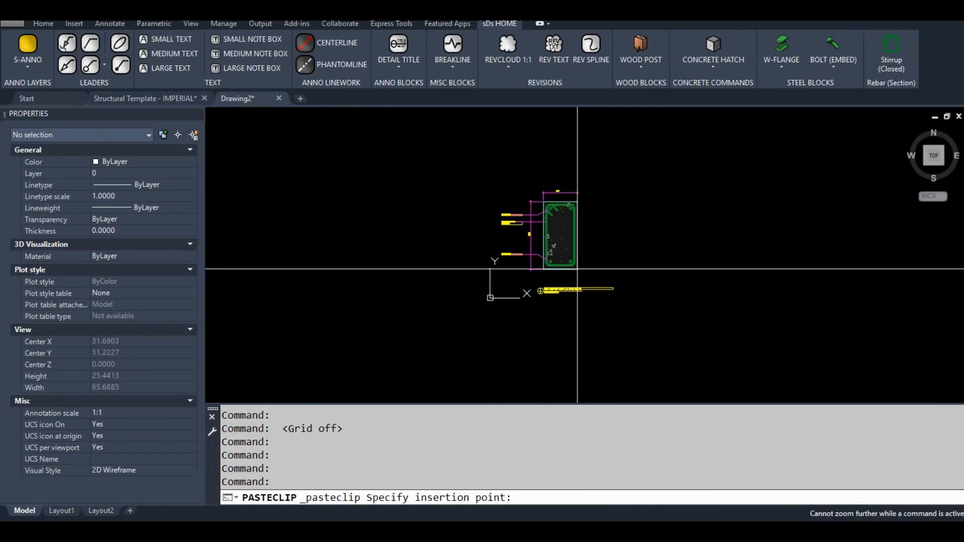
left_click(576, 258)
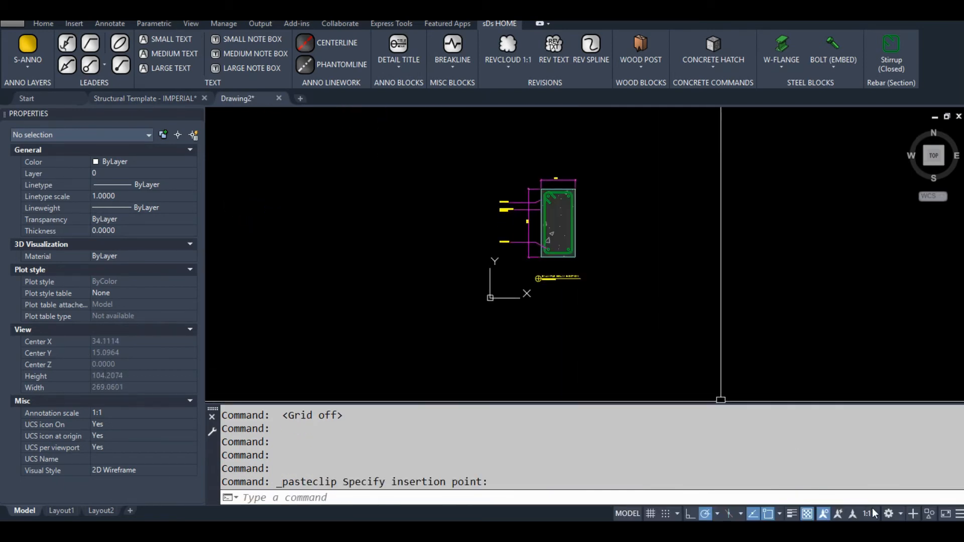
- Set ANNOAUTOSCALE to 4 in Drawing2 and change the annotation scale to 1" = 1'-0"
left_click(838, 512)
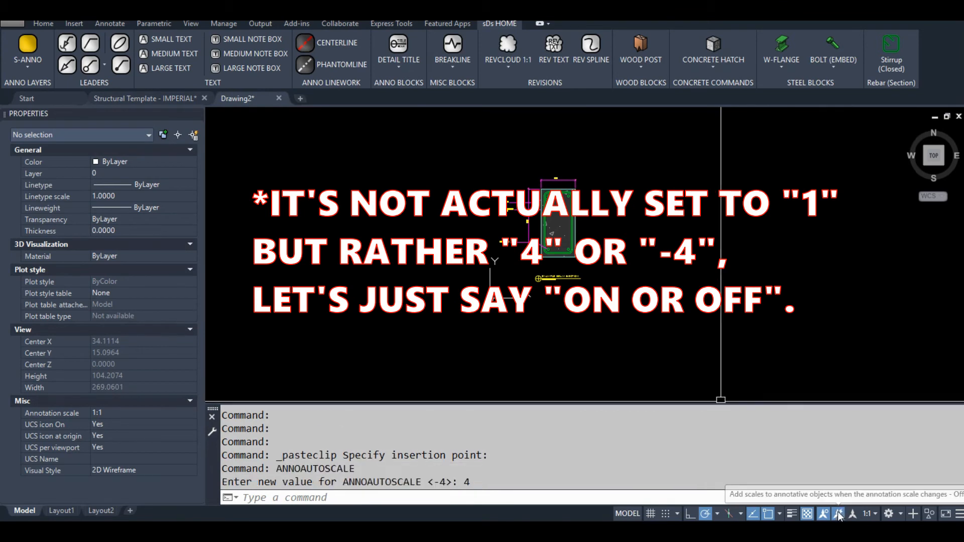
left_click(875, 512)
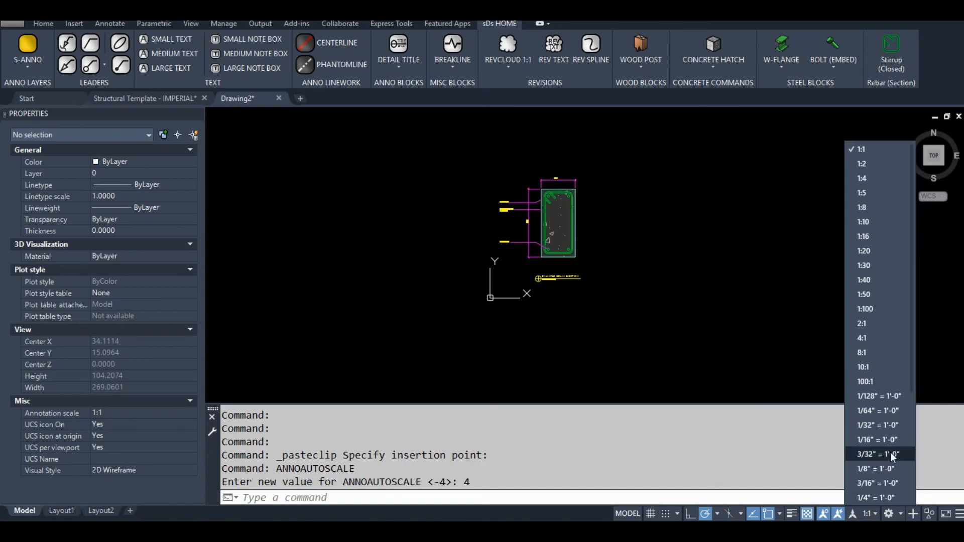
scroll(891, 453, "down", 5)
left_click(881, 391)
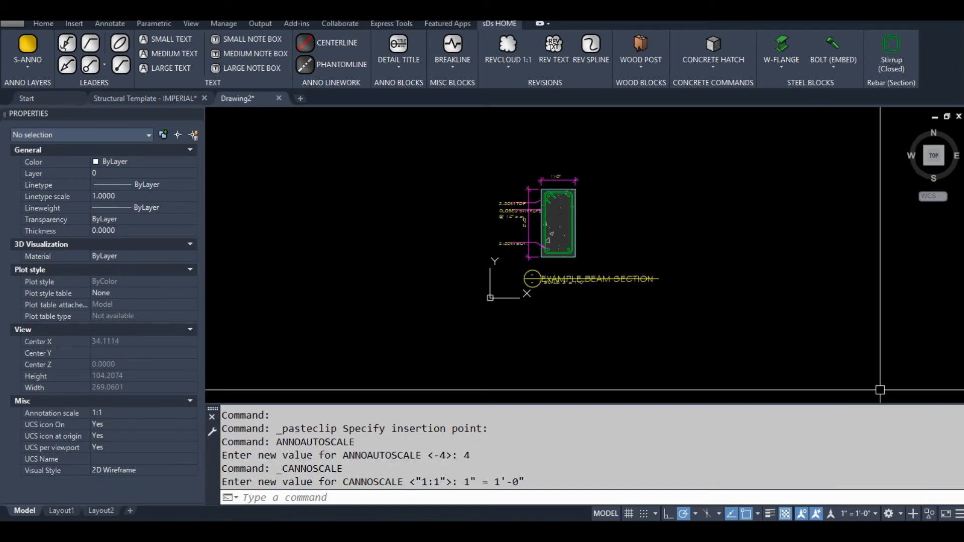
- Copy the rescaled beam section from Drawing2 and paste it into the Structural Template drawing beside the original section
left_click(466, 147)
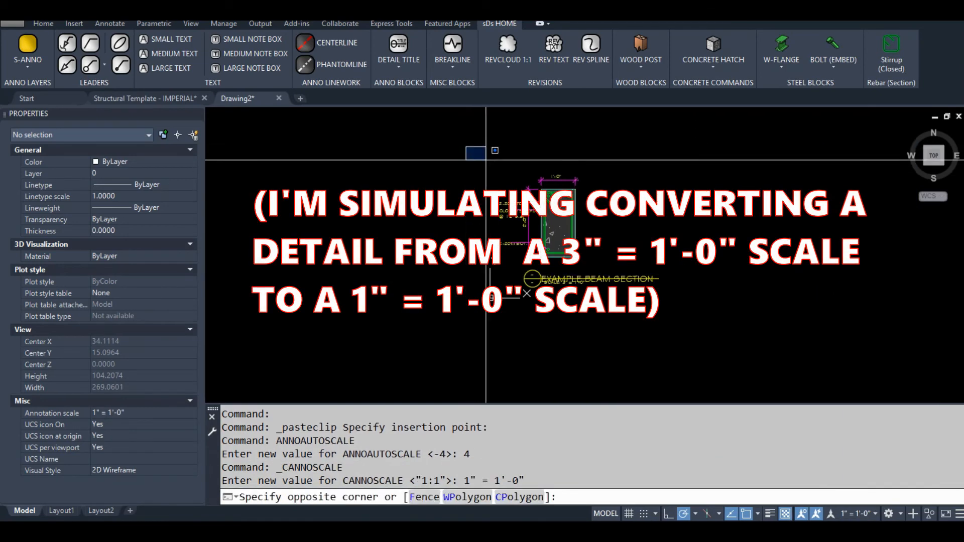
left_click(693, 307)
key("ctrl+shift+c")
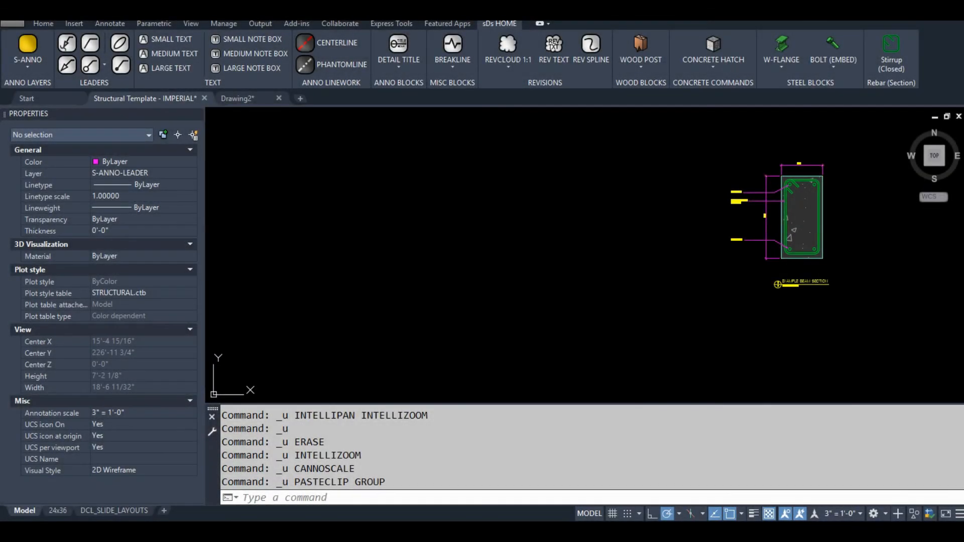
key("ctrl+v")
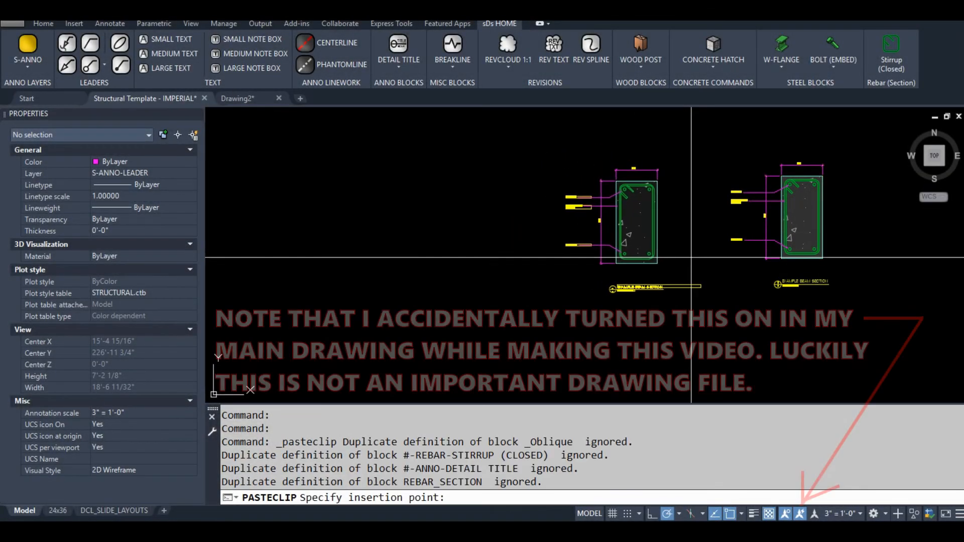
left_click(692, 257)
- Move the pasted beam section farther left of the original and set the annotation scale to 1" = 1'-0"
left_click(529, 142)
left_click(674, 326)
type("m")
key("space")
left_click(601, 327)
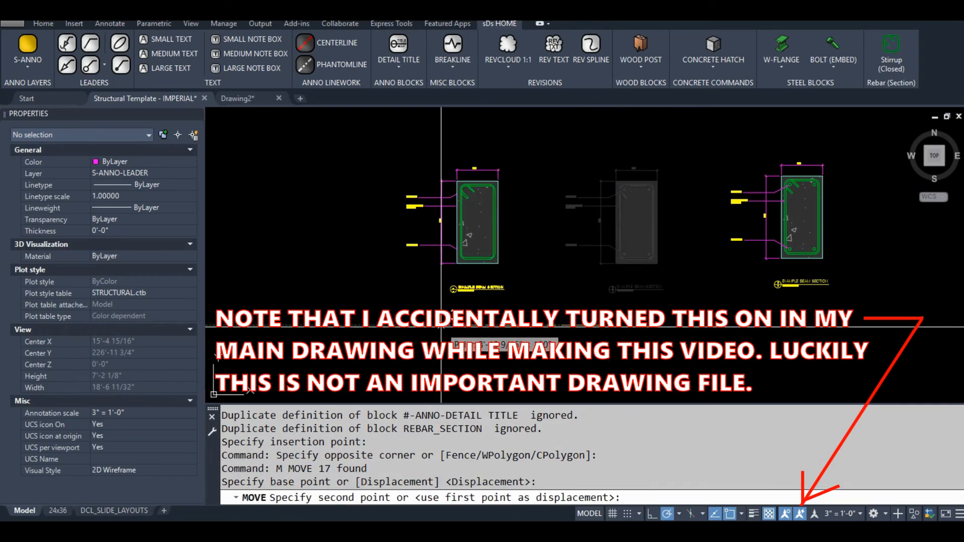
left_click(441, 326)
left_click(841, 513)
left_click(840, 412)
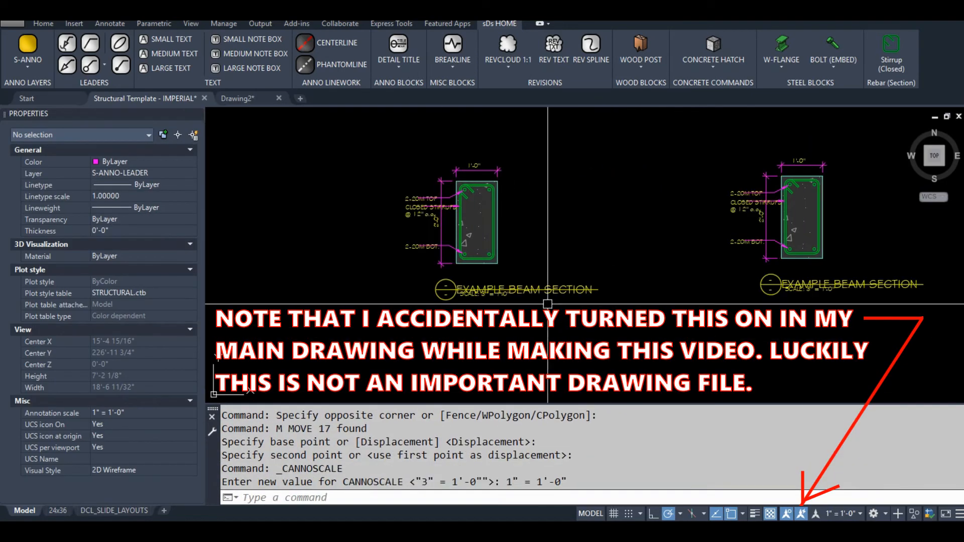
- Move the "EXAMPLE BEAM SECTION" title text of the pasted section up so it clears the title line
scroll(464, 288, "up", 3)
left_click(478, 281)
left_click(437, 279)
left_click(450, 249)
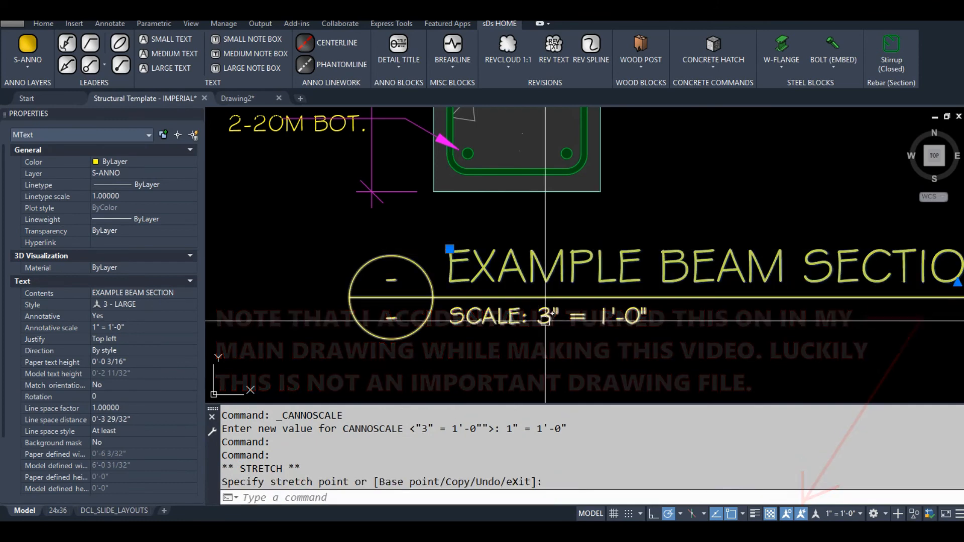
- Change the scale note under the pasted section's title to "SCALE: 1" = 1'-0"" and tidy the title's position
left_click(545, 320)
left_click(435, 337)
left_click(428, 350)
left_click(427, 355)
left_click(456, 173)
scroll(473, 255, "down", 2)
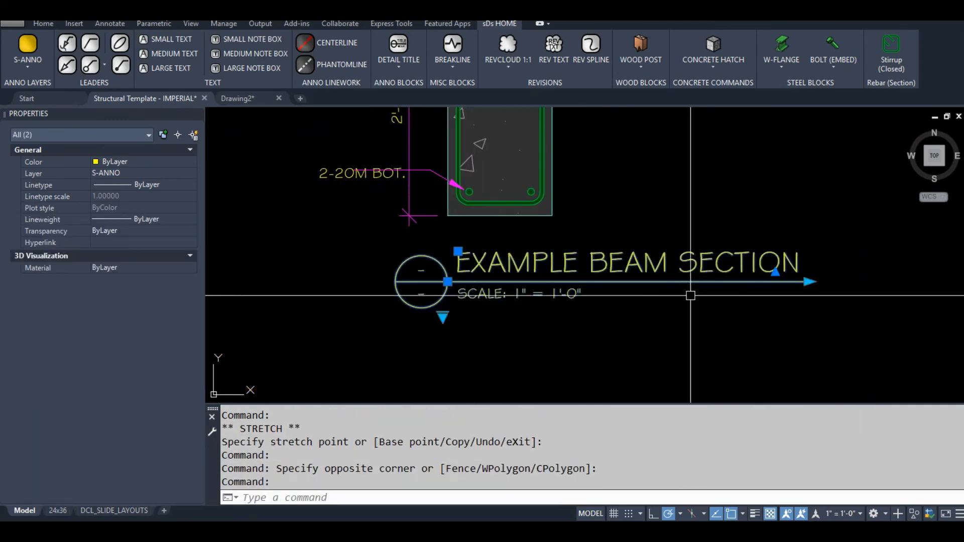
middle_click_drag(425, 249, 491, 330)
key("Escape")
- Move the "2-20M BOT." leader text left so it clears the beam's vertical dimension line
scroll(385, 251, "up", 1)
left_click(386, 249)
left_click(386, 244)
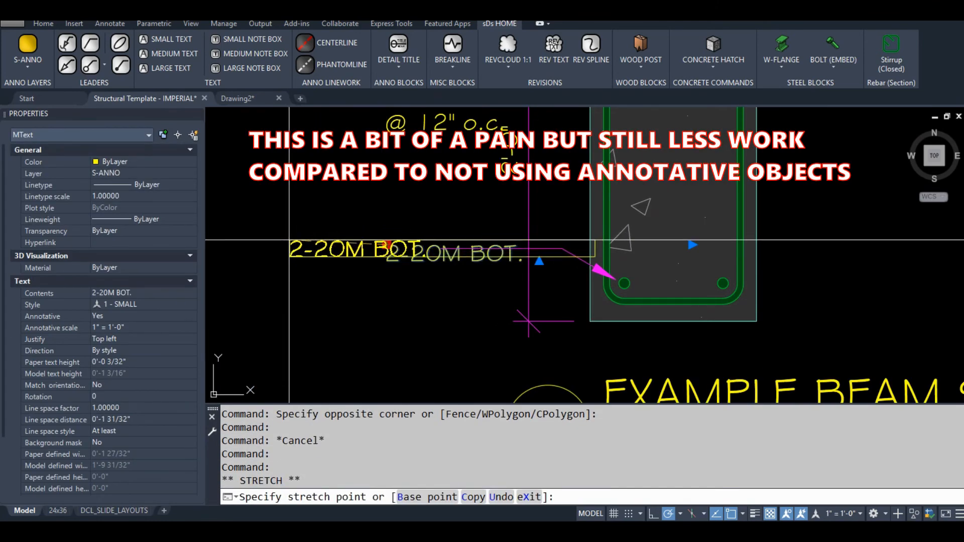
left_click(291, 241)
key("Escape")
- Move the "CLOSED STIRRUPS @ 12" o.c." leader text left, clear of the vertical dimension
middle_click_drag(410, 187, 431, 319)
left_click(412, 226)
left_click(406, 218)
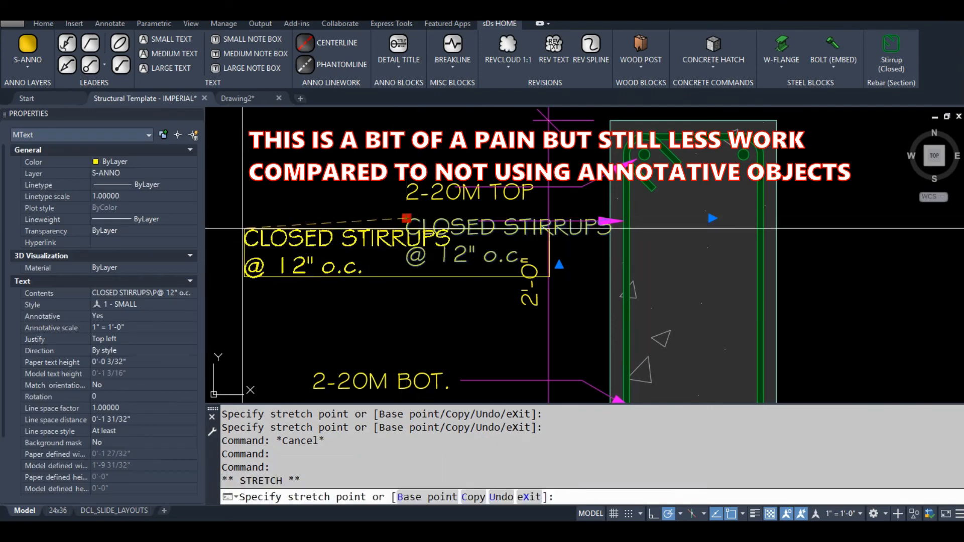
left_click(264, 215)
key("Escape")
- Move the "2-20M TOP" leader text left, clear of the vertical dimension and above the stirrups note
left_click(407, 183)
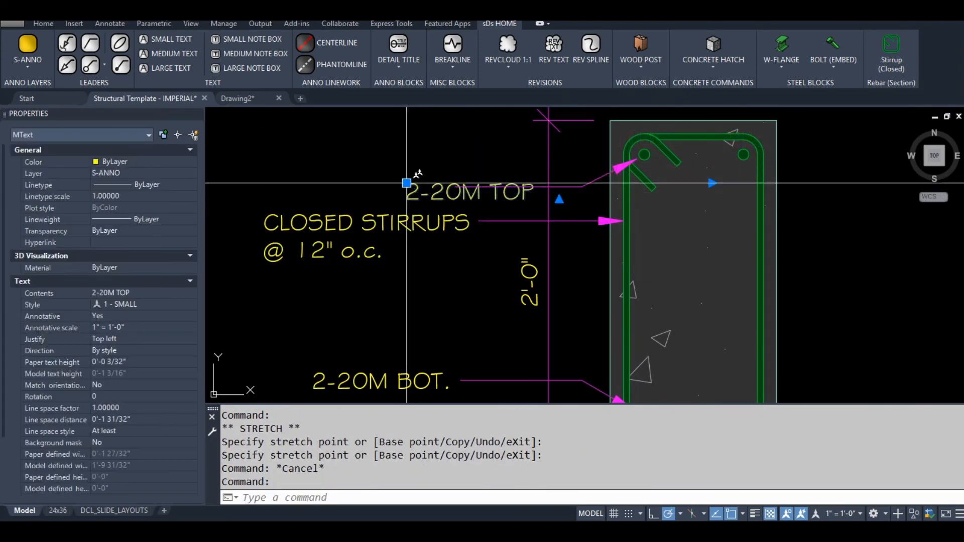
left_click(407, 183)
left_click(316, 178)
middle_click_drag(388, 148, 383, 222)
key("Escape")
scroll(467, 202, "down", 1)
middle_click_drag(466, 208, 465, 170)
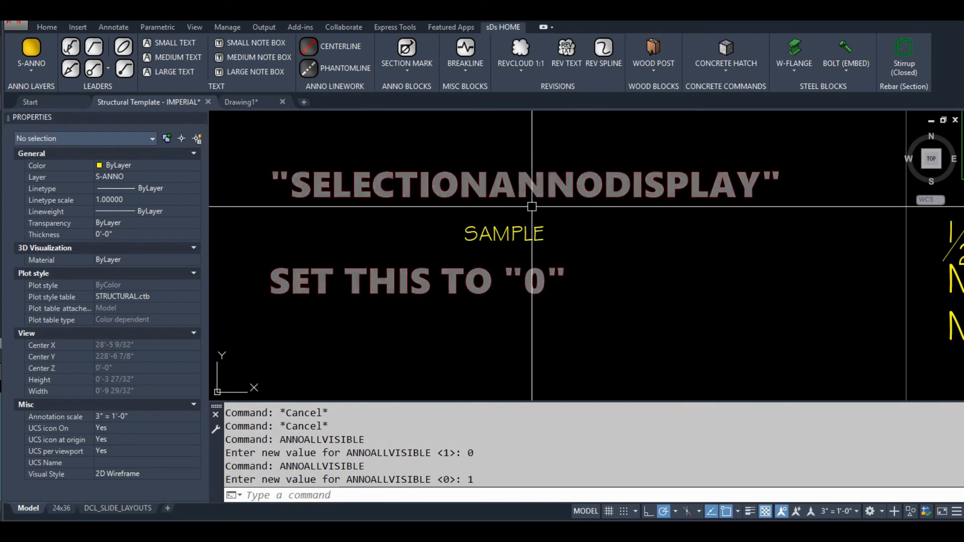
- Select and deselect the "SAMPLE" text several times to examine how its other scale representations display
left_click(483, 225)
left_click(498, 224)
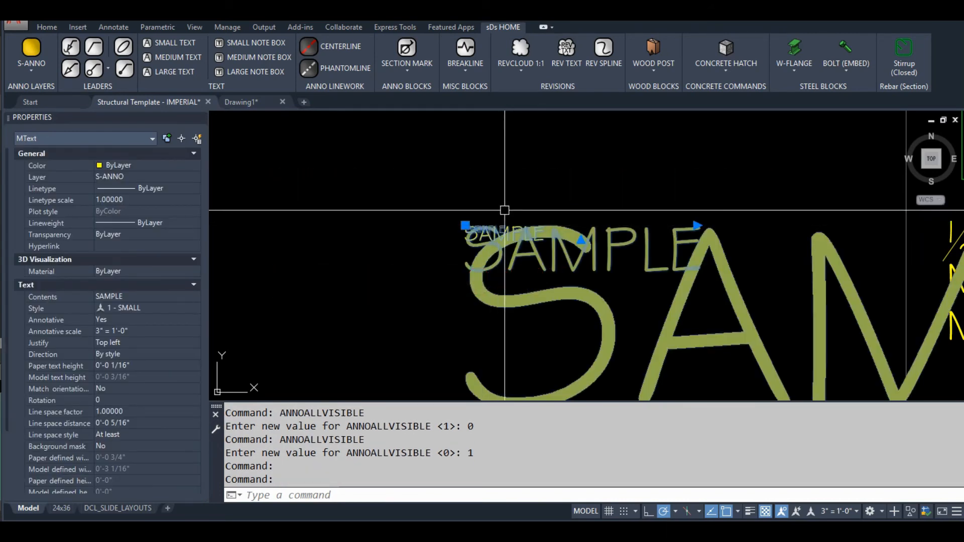
key("Escape")
left_click(512, 227)
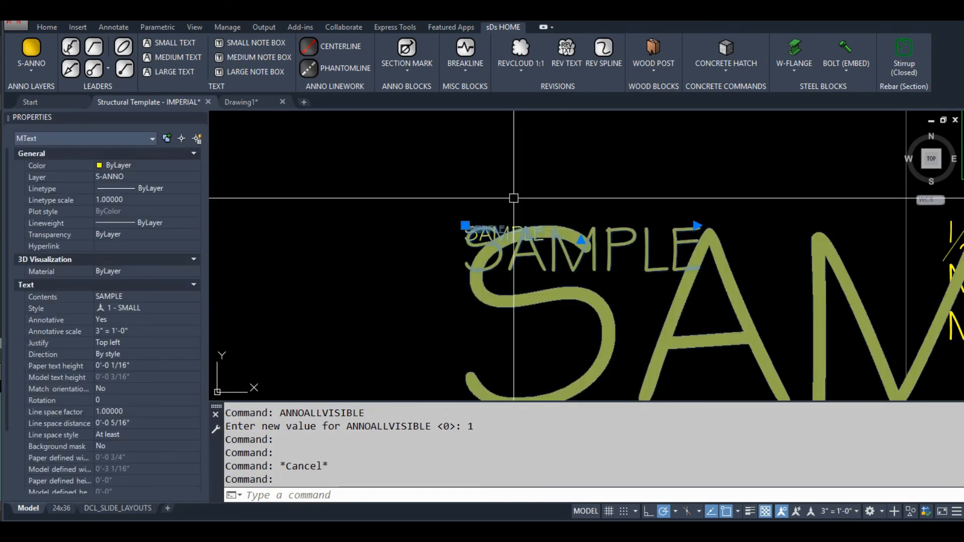
key("Escape")
left_click(511, 226)
key("Escape")
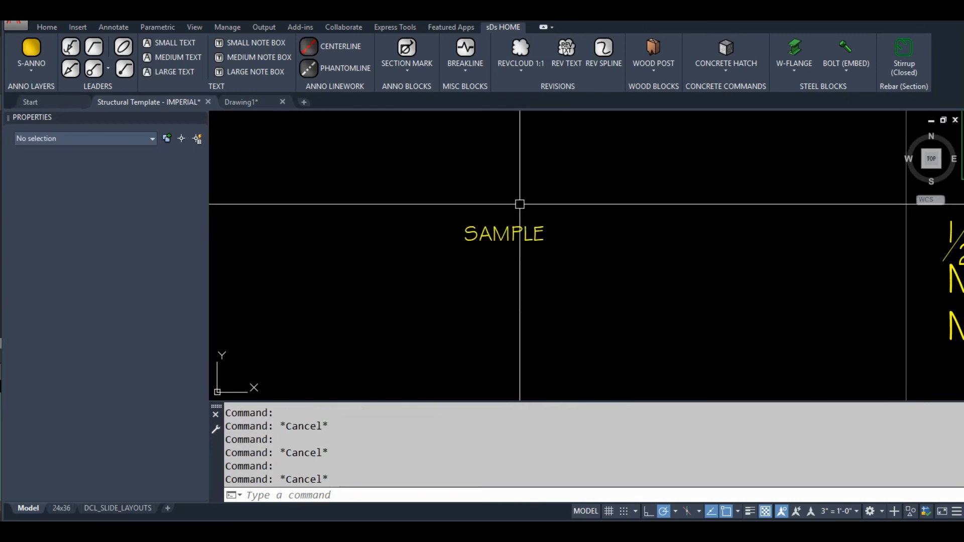
- Set the SELECTIONANNODISPLAY system variable to 1
left_click(345, 497)
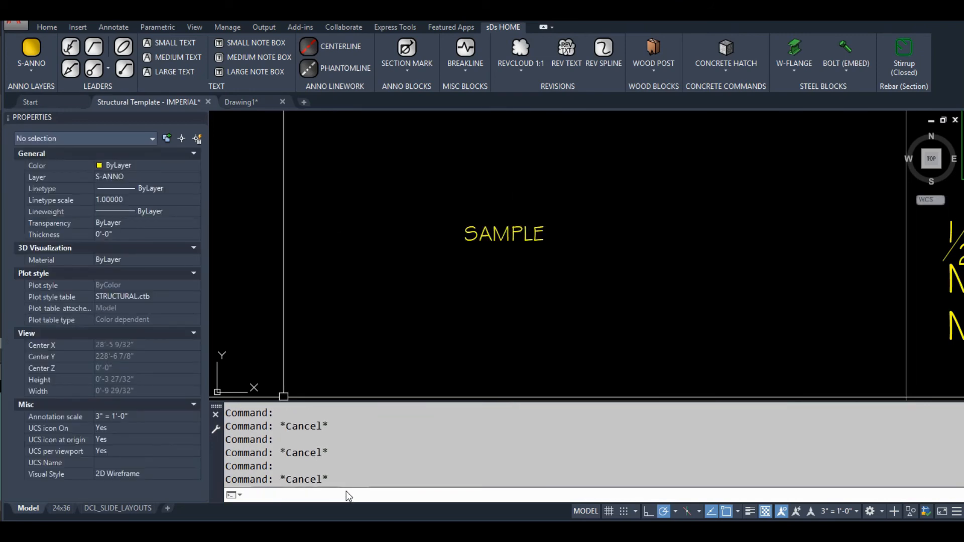
type("SELECTIONANNODISPLAY")
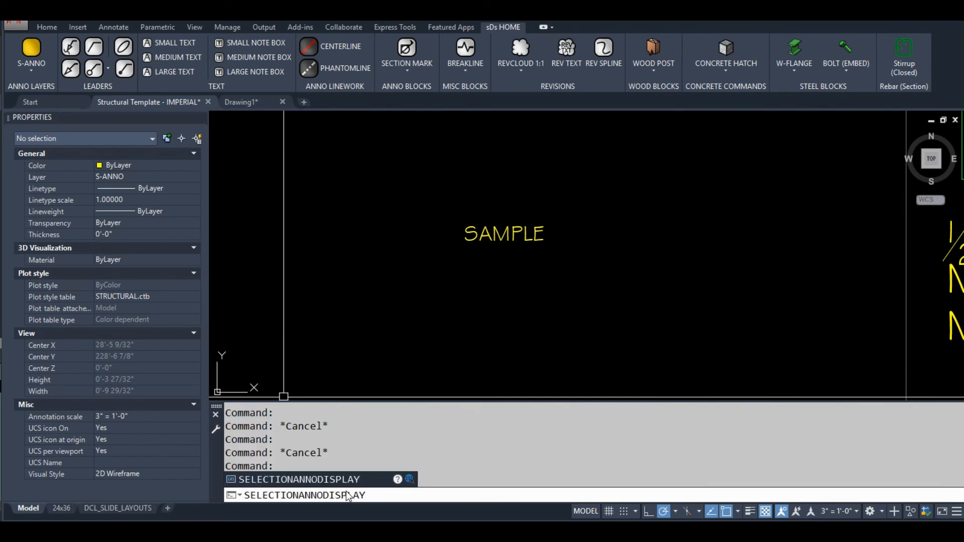
key("Return")
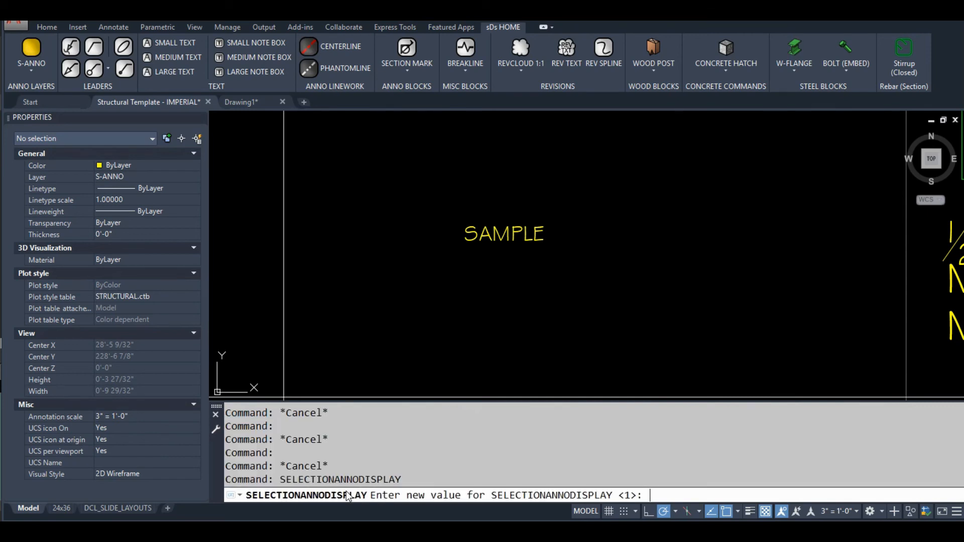
type("1")
key("Return")
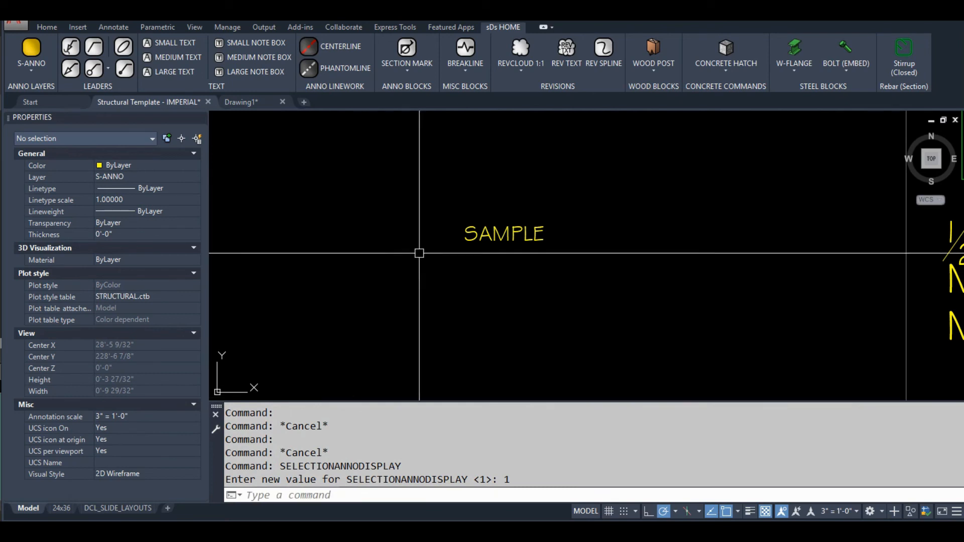
- Select and deselect the "SAMPLE" text to check how its scale representations display with SELECTIONANNODISPLAY at 1
left_click(483, 233)
key("Escape")
left_click(485, 232)
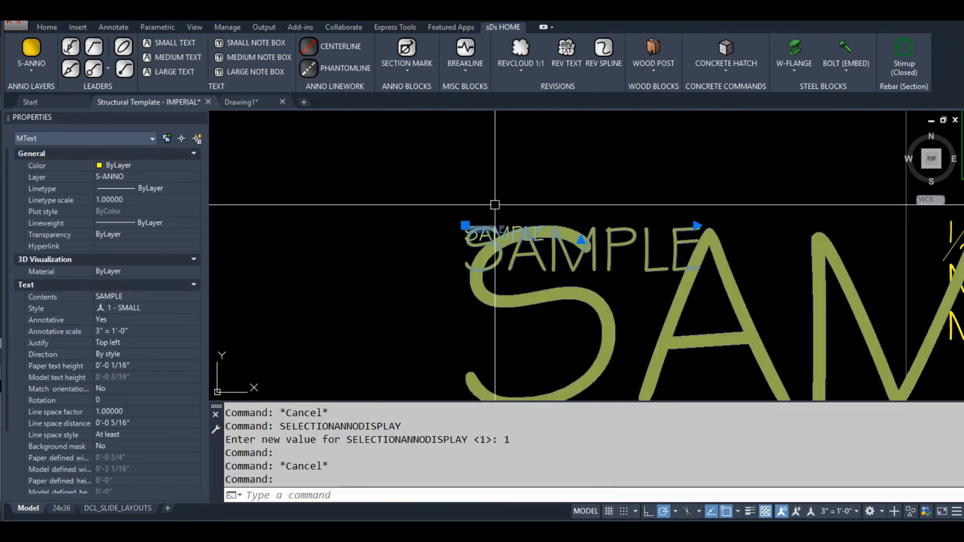
key("Escape")
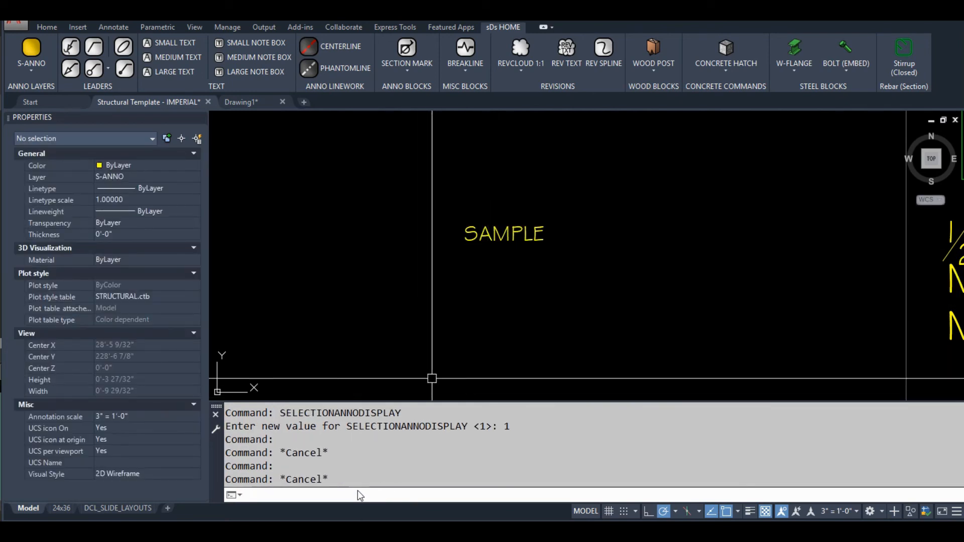
- Set the SELECTIONANNODISPLAY system variable to 0
type("SELECTIONANNO")
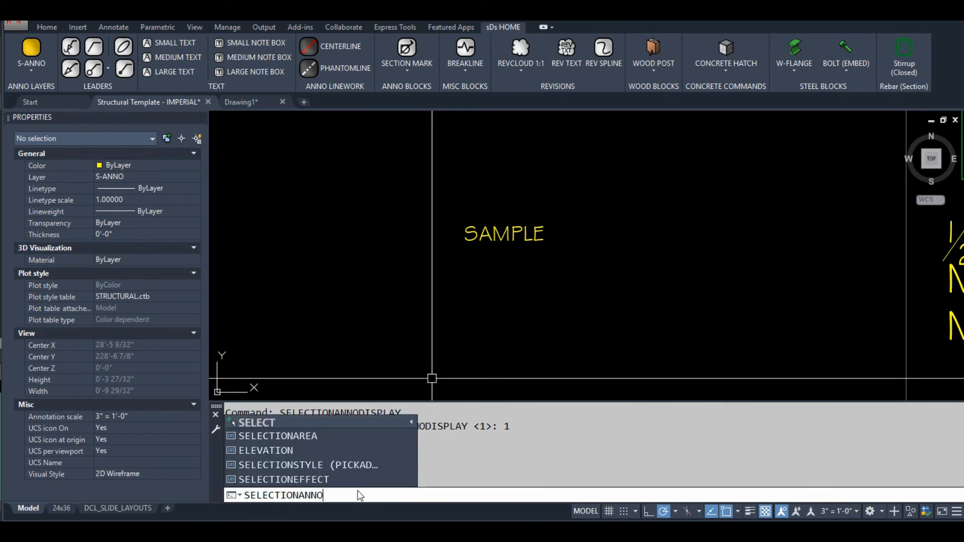
type("DISPLAY")
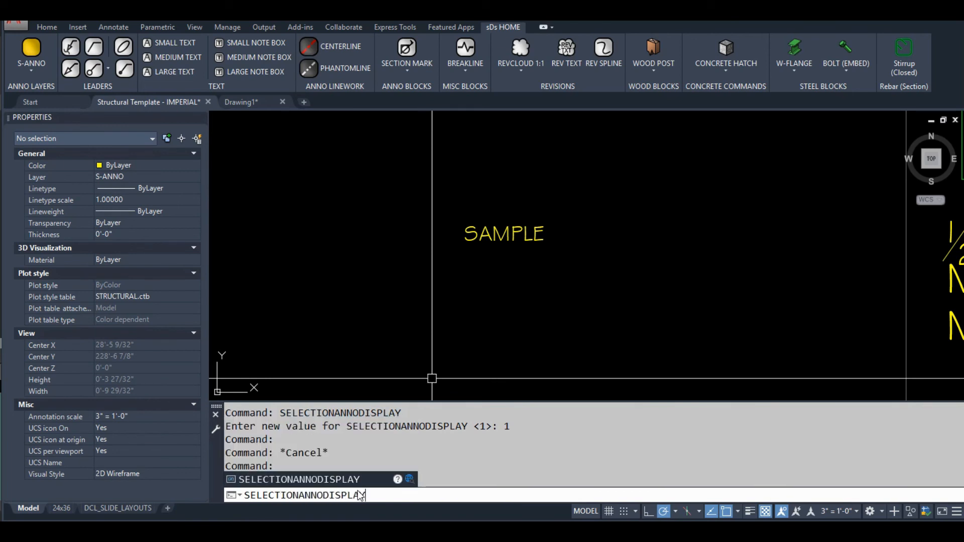
key("Return")
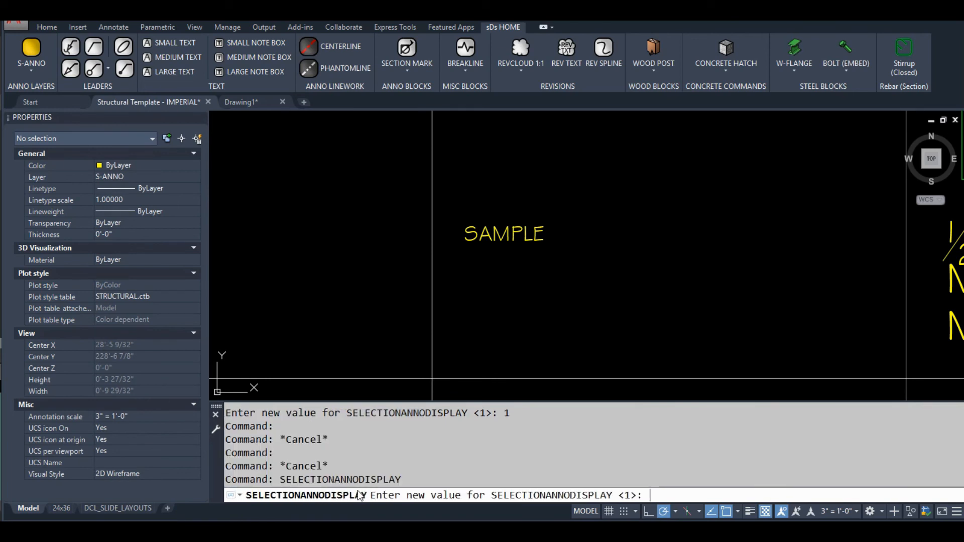
type("0")
key("Return")
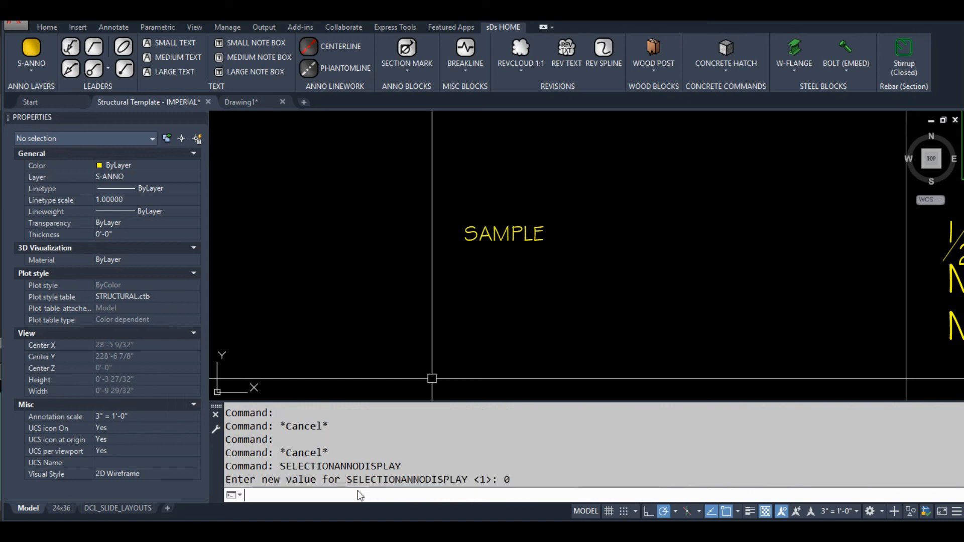
- Select and deselect the "SAMPLE" text twice to check its display with SELECTIONANNODISPLAY at 0
left_click(466, 225)
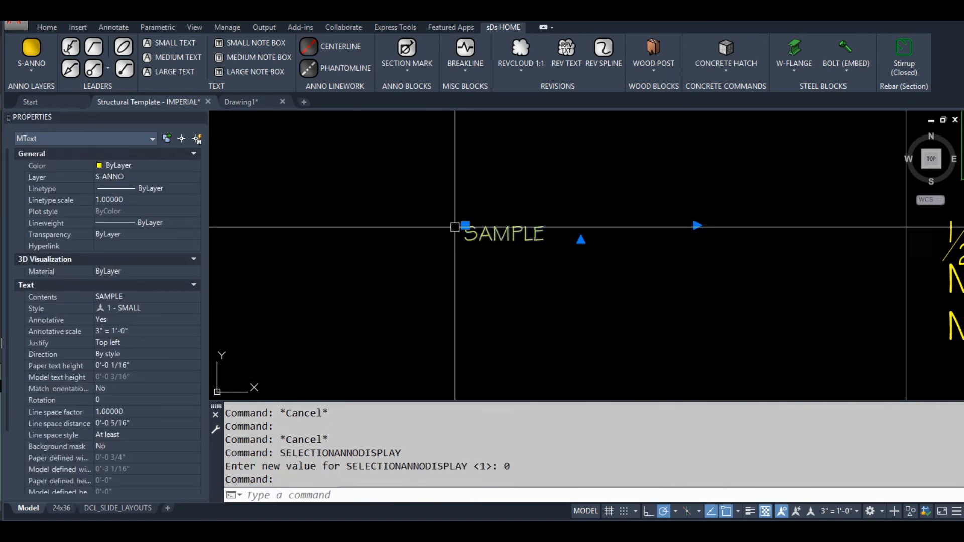
key("Escape")
left_click(467, 228)
key("Escape")
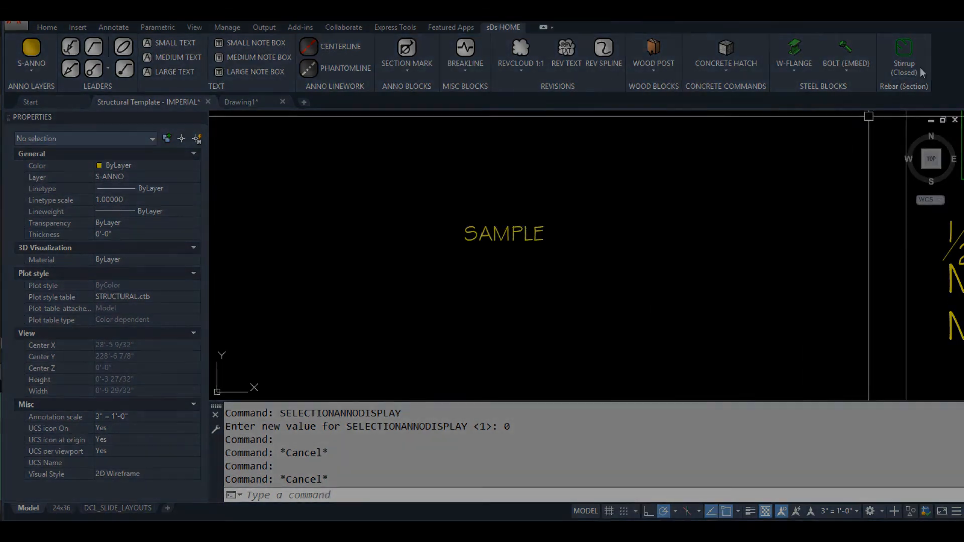